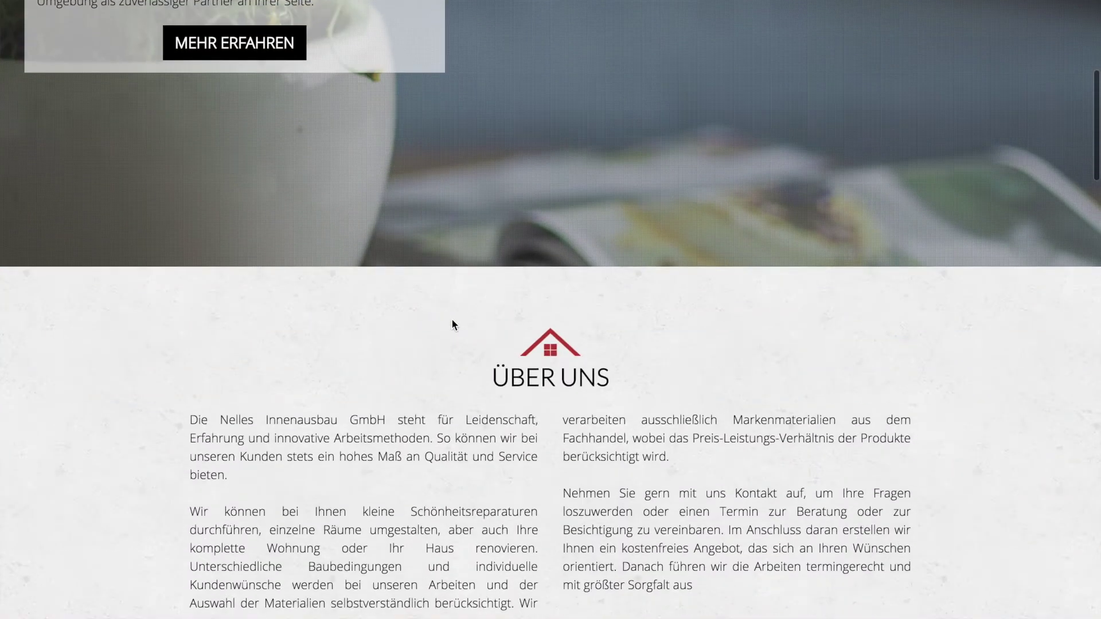
pyautogui.scroll(6, 452, 324)
pyautogui.rightClick(227, 236)
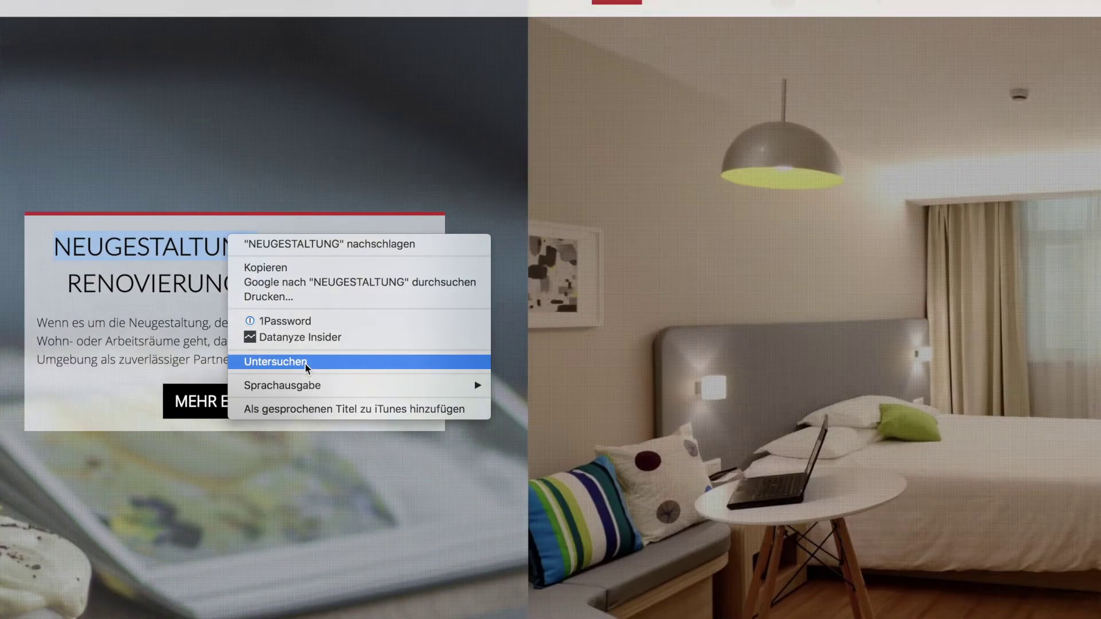
pyautogui.click(306, 362)
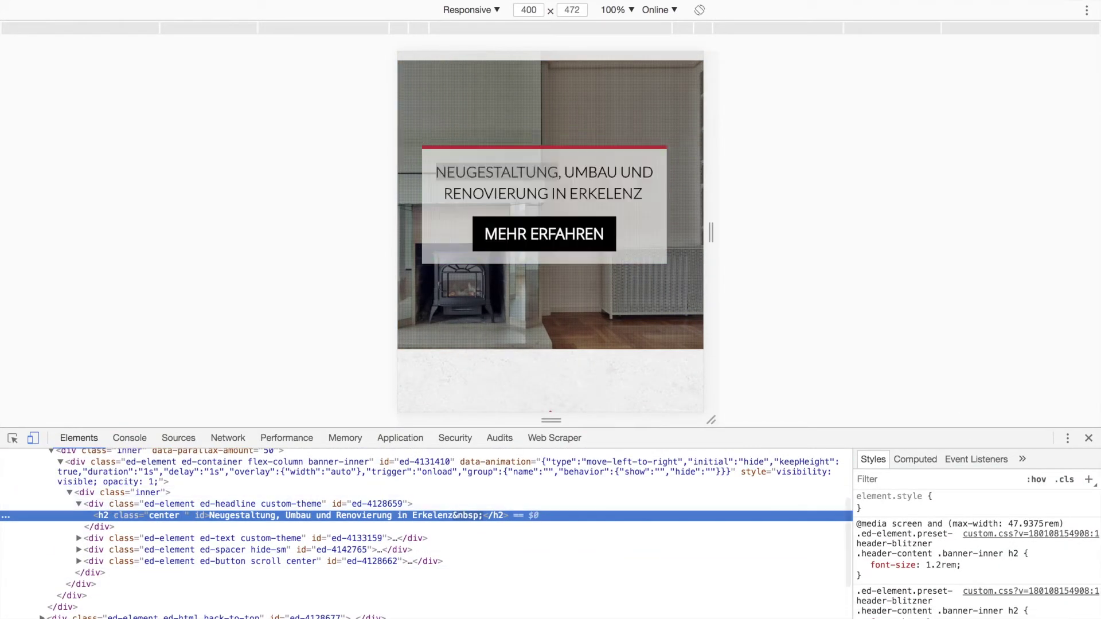
pyautogui.click(1088, 437)
pyautogui.scroll(-20, 497, 376)
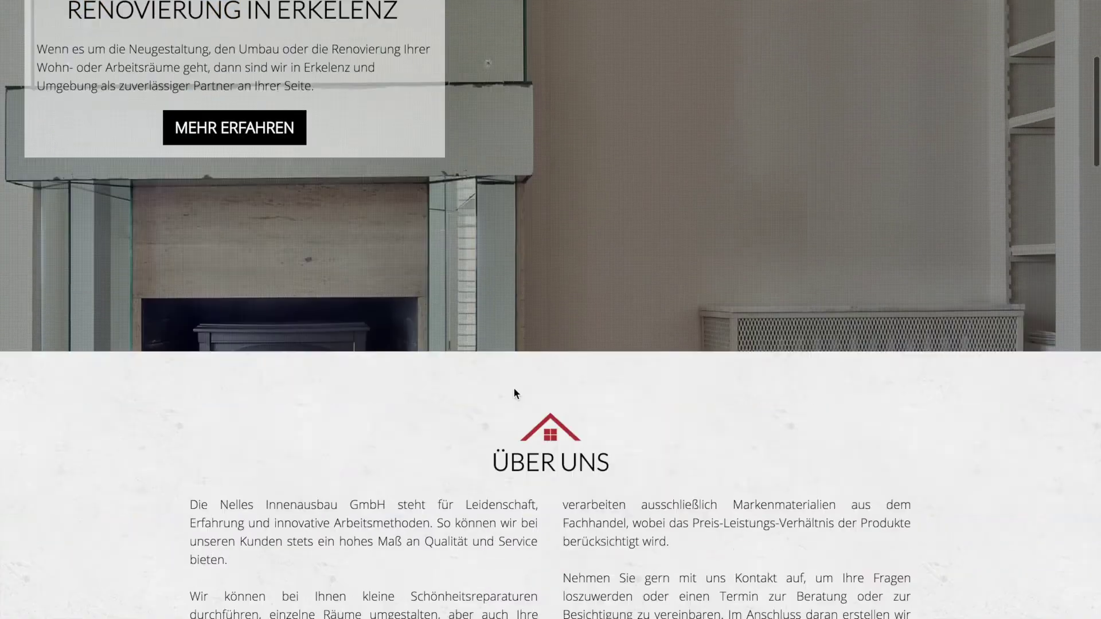
pyautogui.scroll(-15, 256, 412)
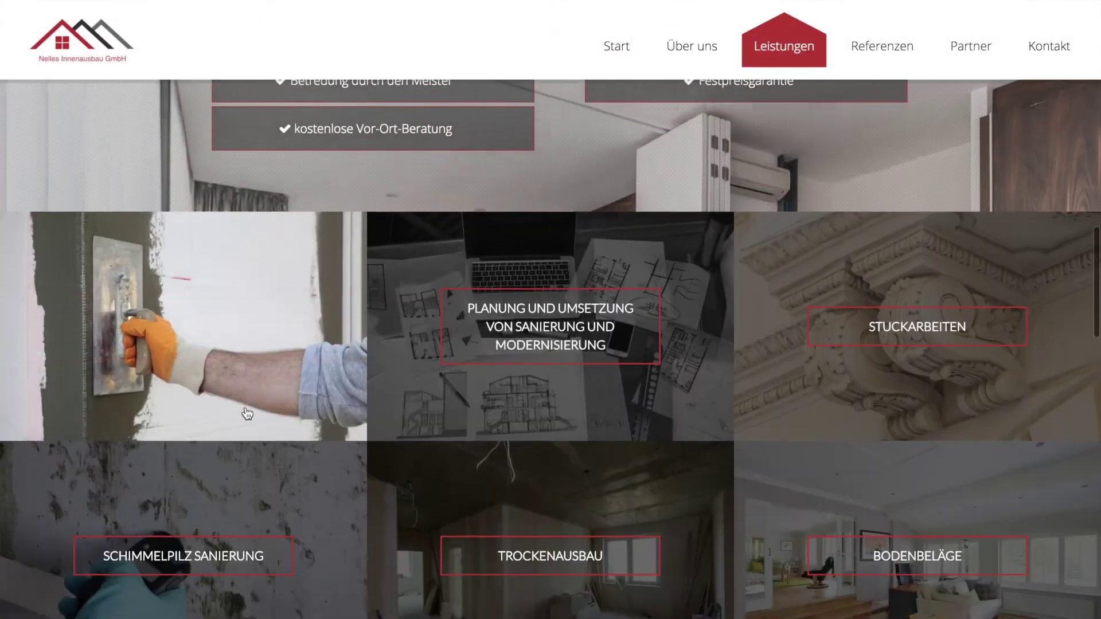
pyautogui.scroll(-5, 248, 414)
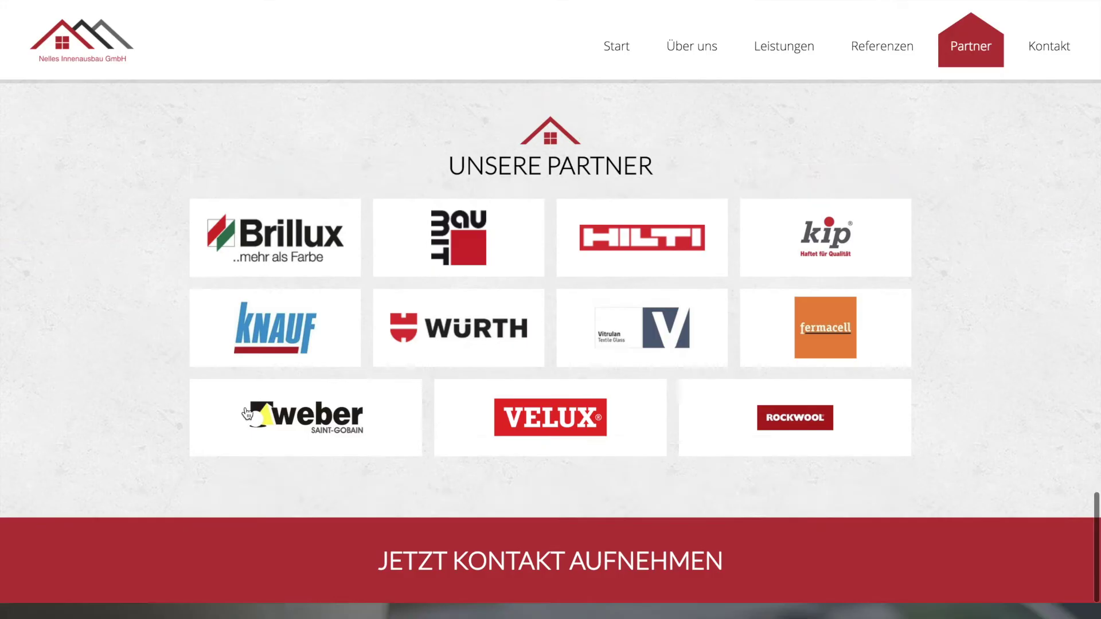
pyautogui.scroll(20, 245, 413)
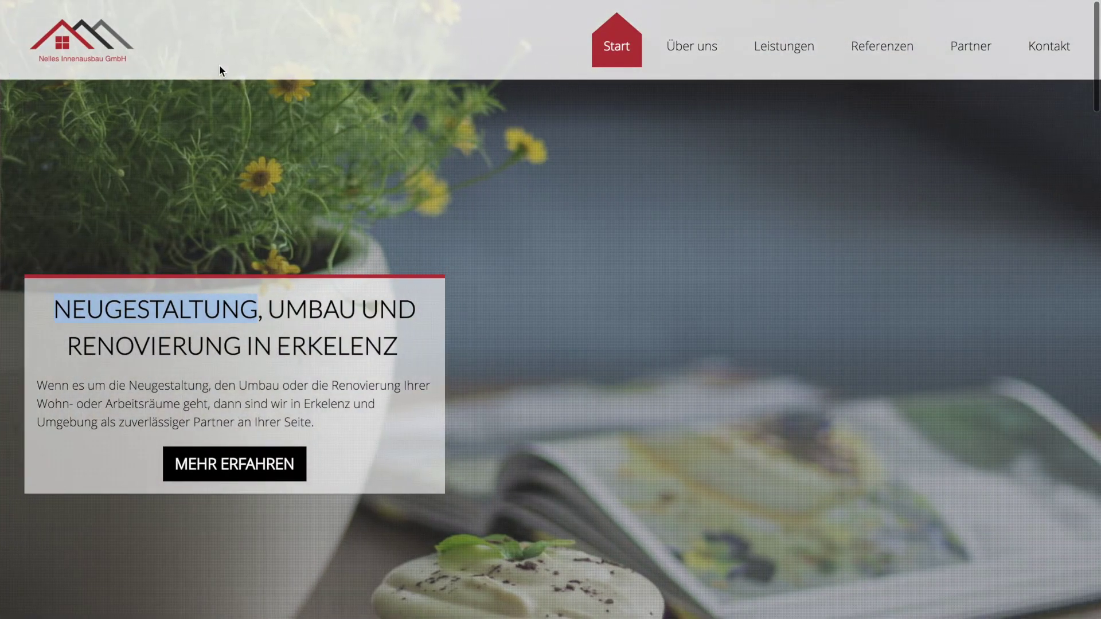
pyautogui.moveTo(253, 1)
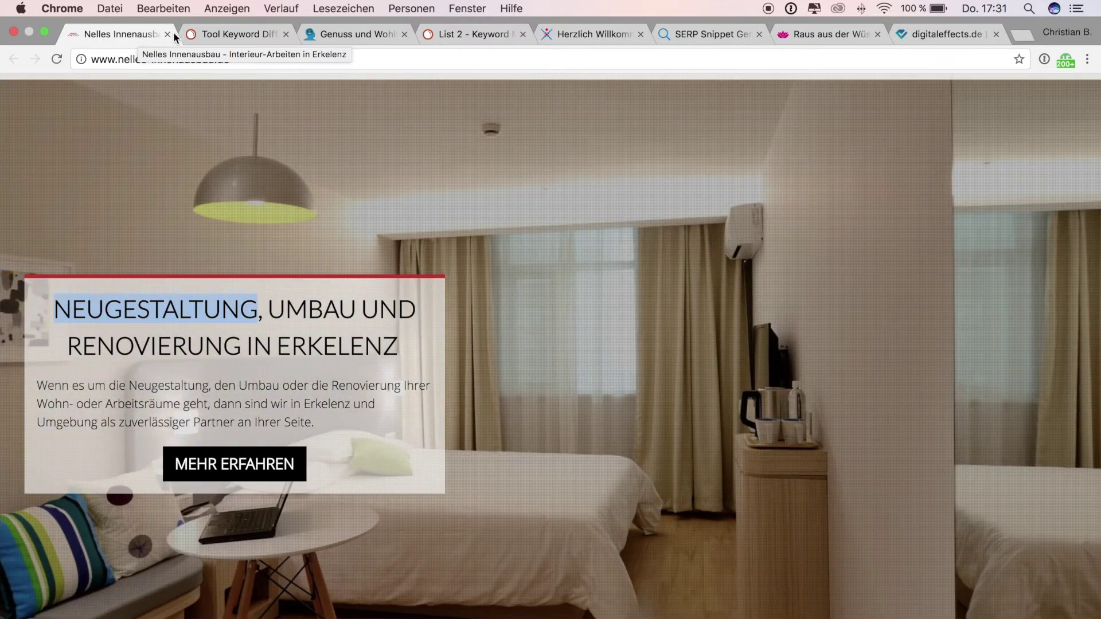
# Step: Check the Google DE keyword difficulty: innenausbau 23.49%, renovierung 68.72%
pyautogui.click(230, 34)
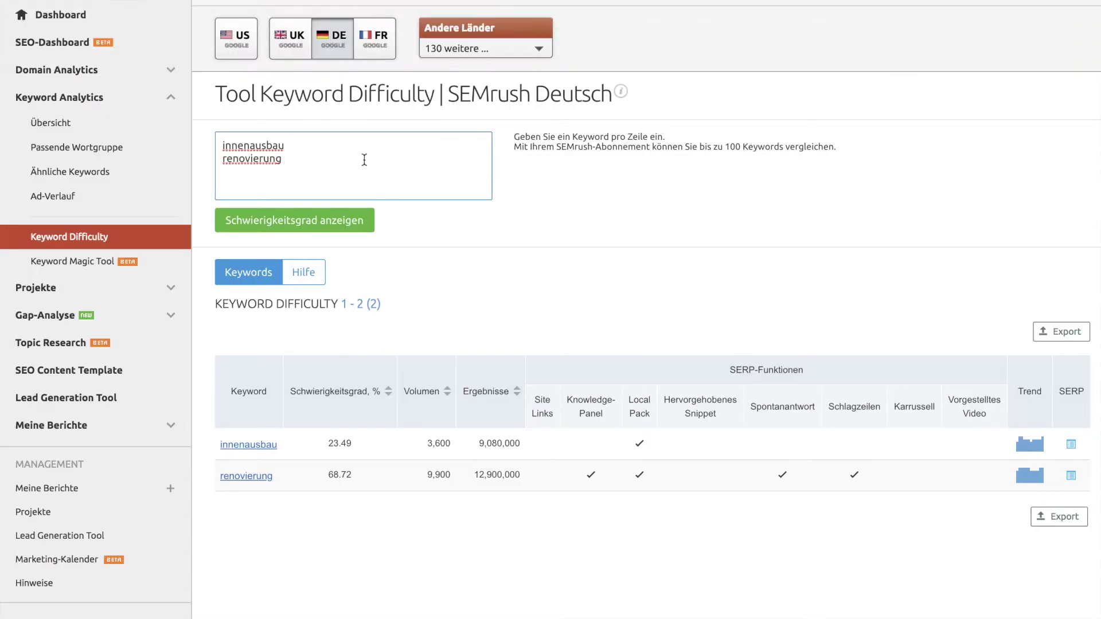
pyautogui.scroll(3, 693, 151)
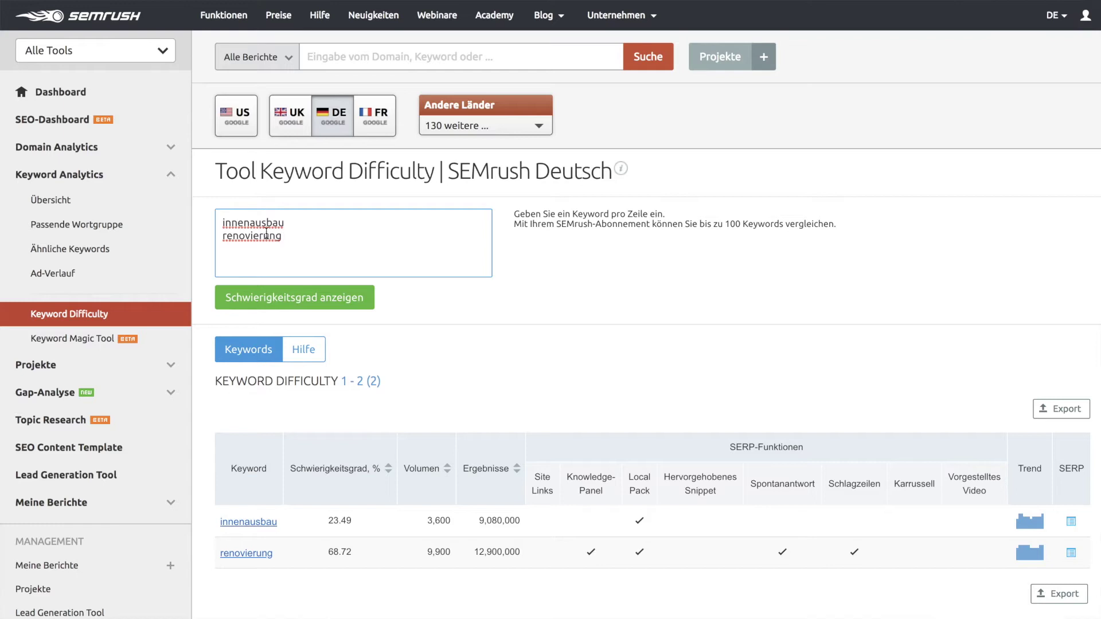
pyautogui.scroll(-3, 202, 358)
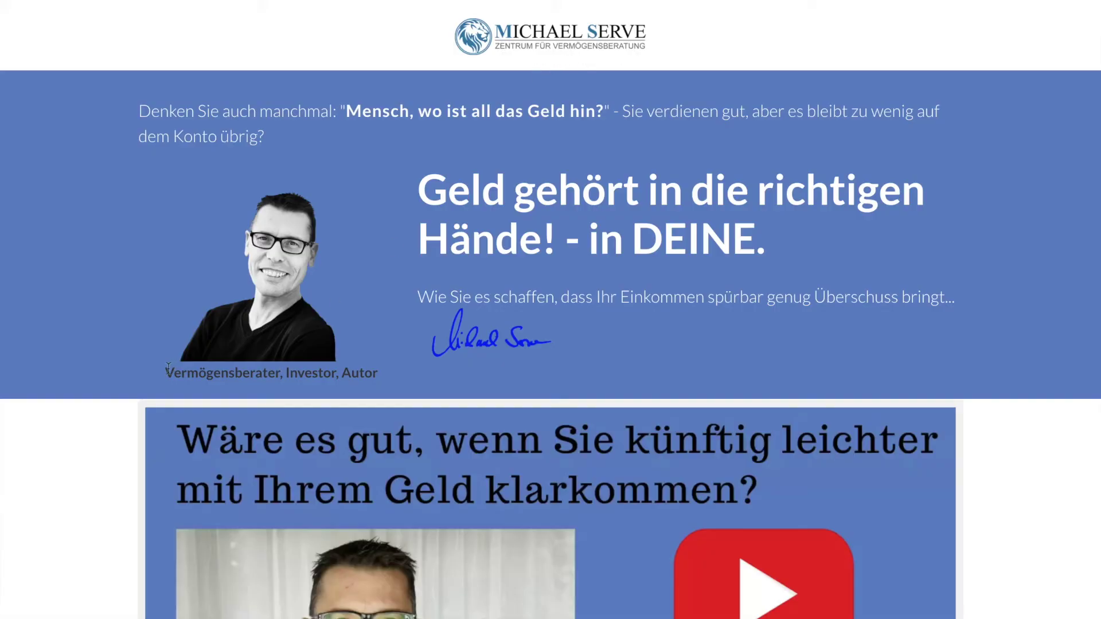
pyautogui.scroll(1, 109, 339)
pyautogui.scroll(-1, 112, 338)
pyautogui.scroll(-8, 108, 332)
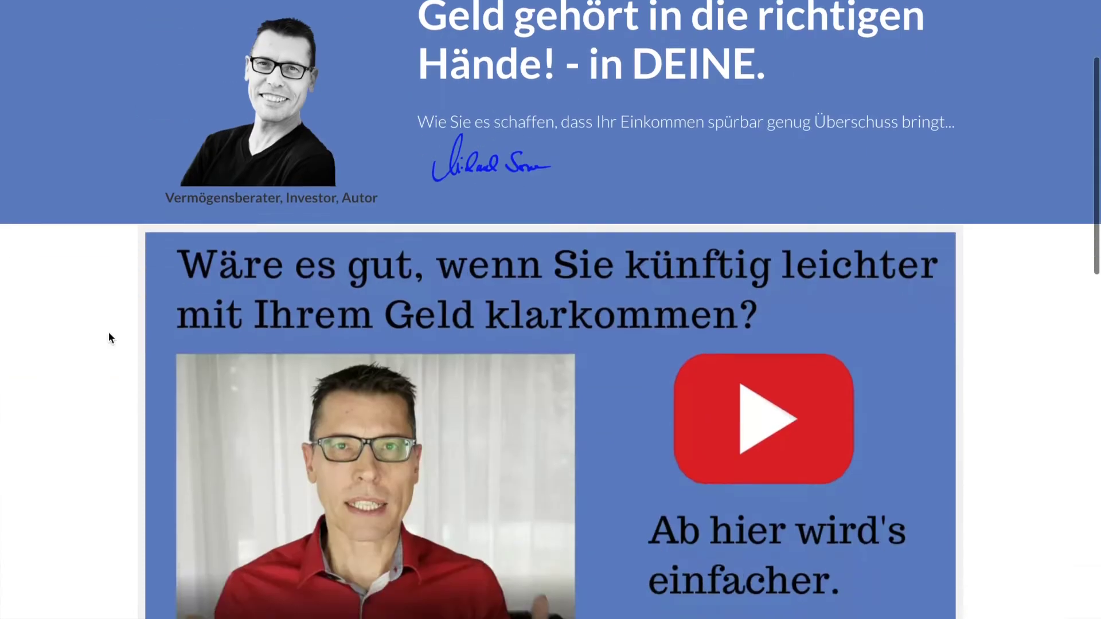
pyautogui.scroll(-5, 108, 331)
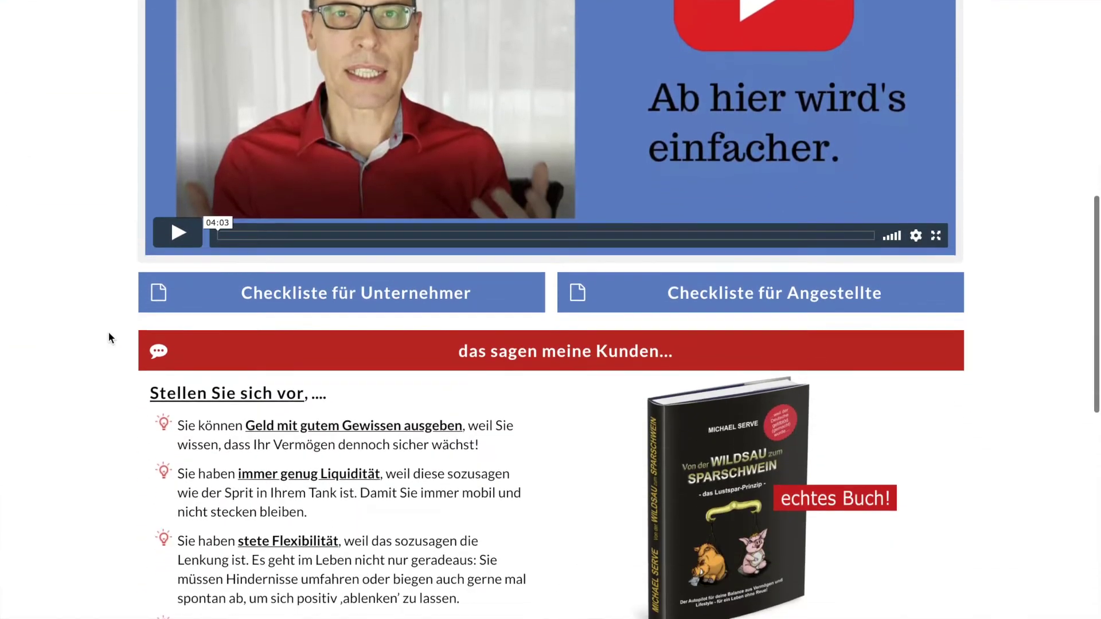
pyautogui.scroll(4, 108, 332)
pyautogui.scroll(-7, 108, 331)
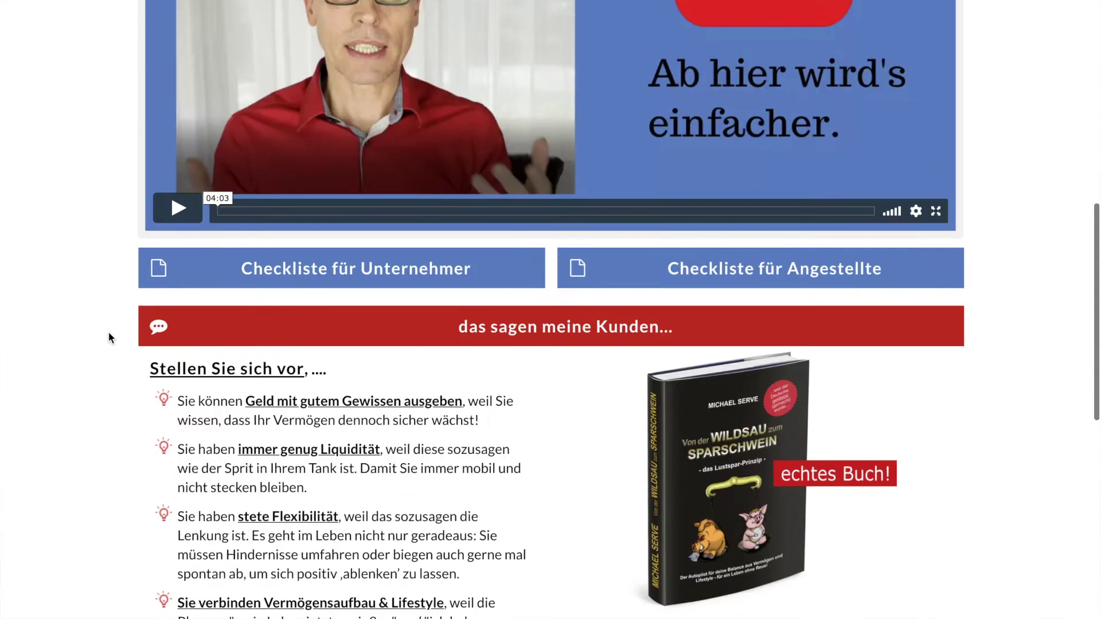
pyautogui.scroll(-10, 109, 332)
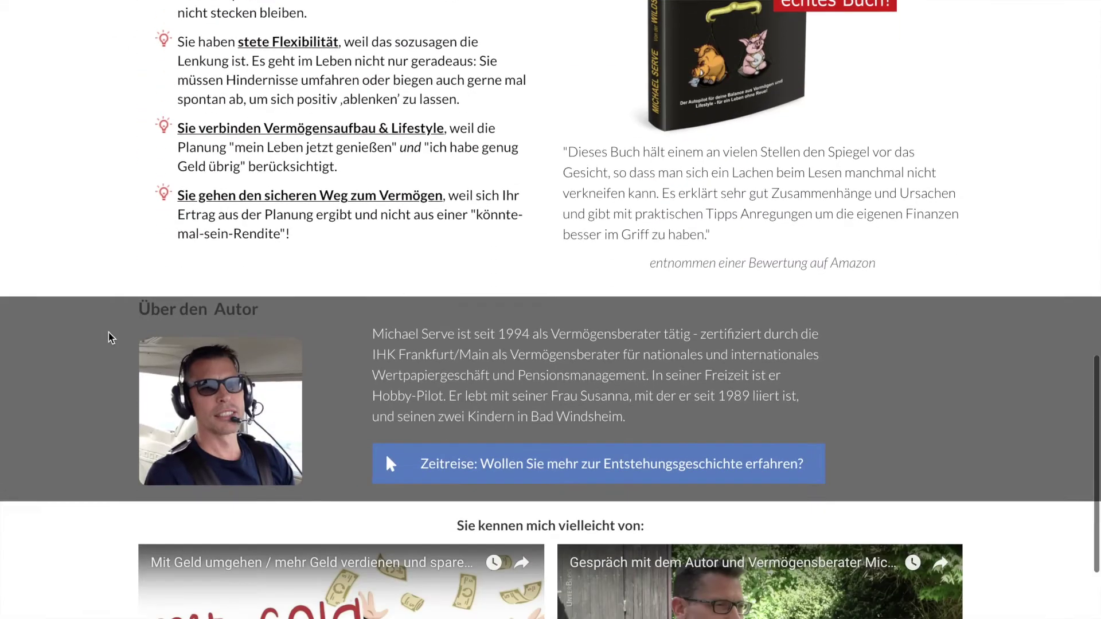
pyautogui.scroll(-1, 109, 334)
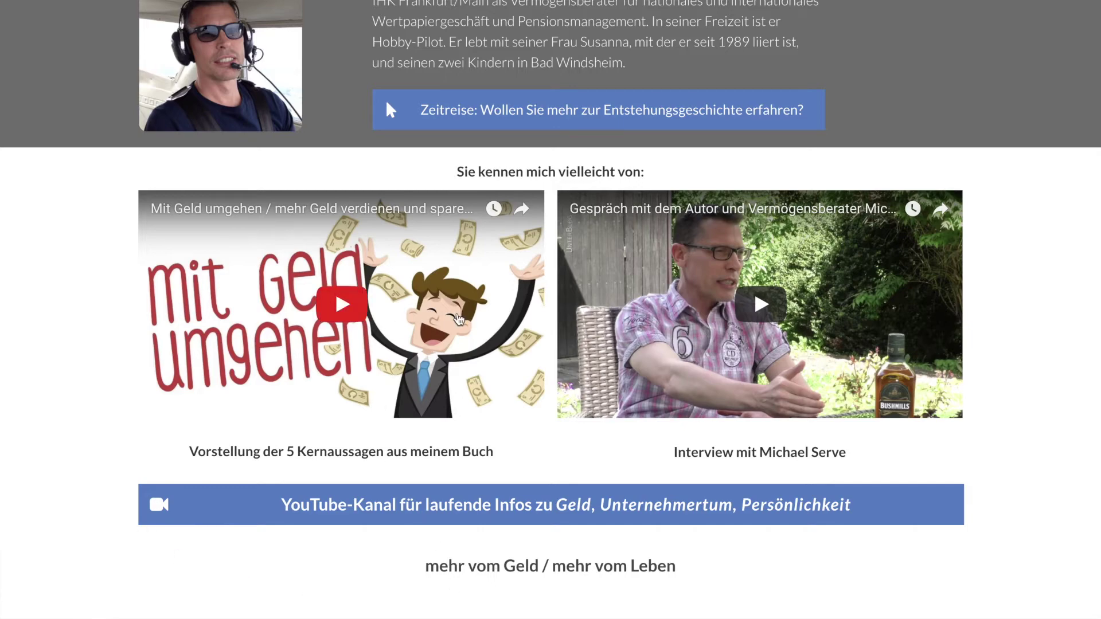
pyautogui.scroll(15, 113, 386)
pyautogui.scroll(2, 113, 386)
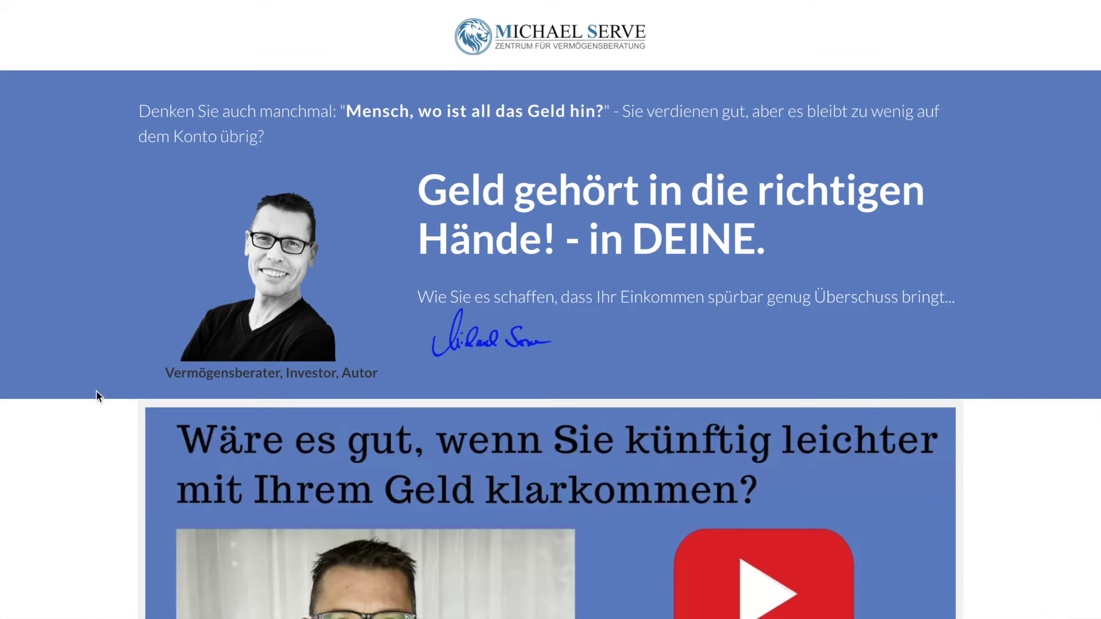
pyautogui.scroll(-9, 84, 376)
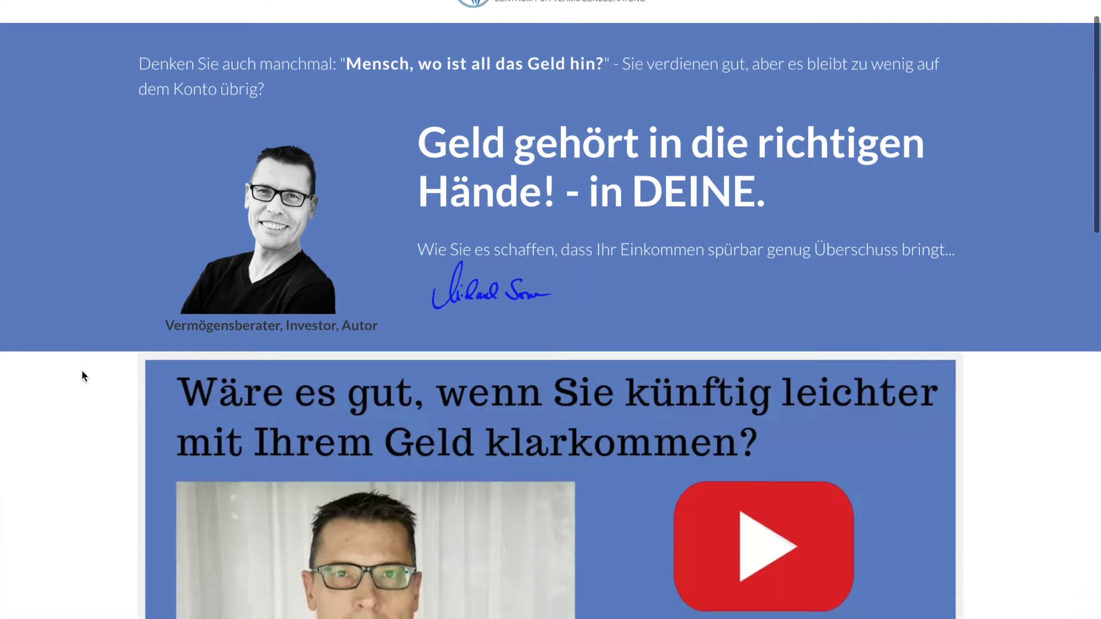
pyautogui.scroll(8, 84, 375)
pyautogui.scroll(1, 82, 370)
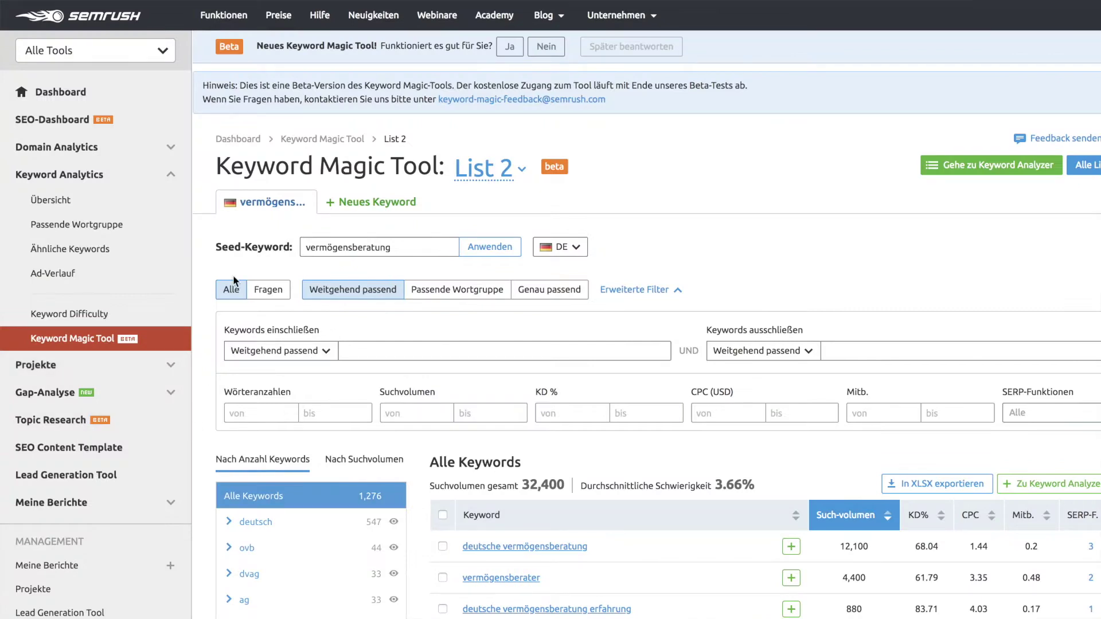
# Step: Scroll through the Keyword Magic Tool results for vermögensberatung
pyautogui.scroll(-1, 217, 306)
pyautogui.scroll(1, 217, 306)
pyautogui.scroll(-3, 216, 306)
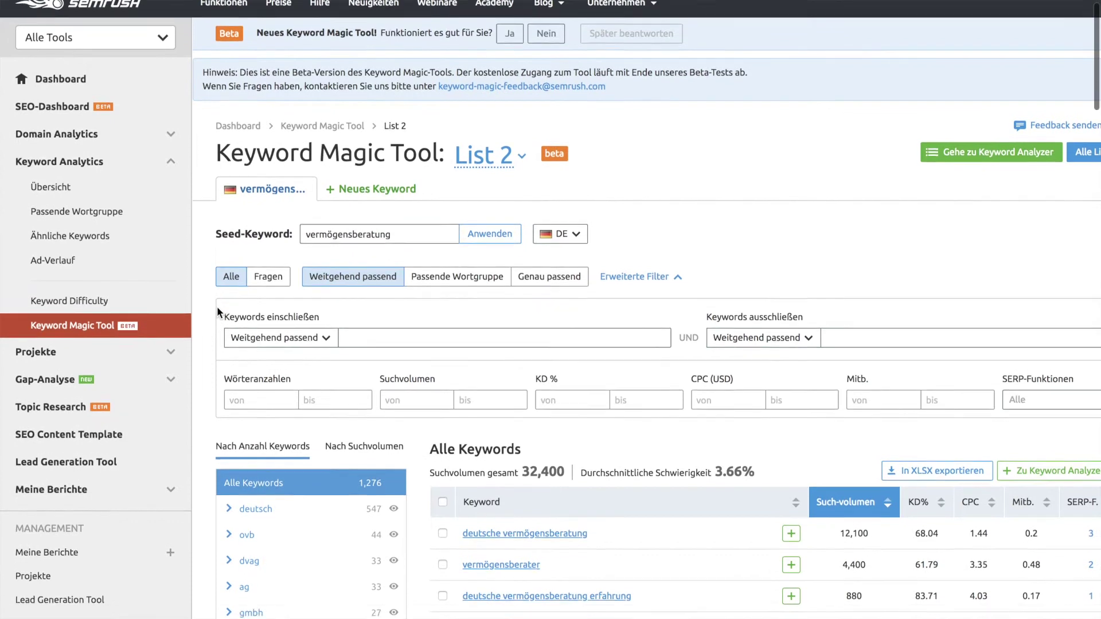
pyautogui.scroll(-2, 217, 311)
pyautogui.scroll(4, 221, 363)
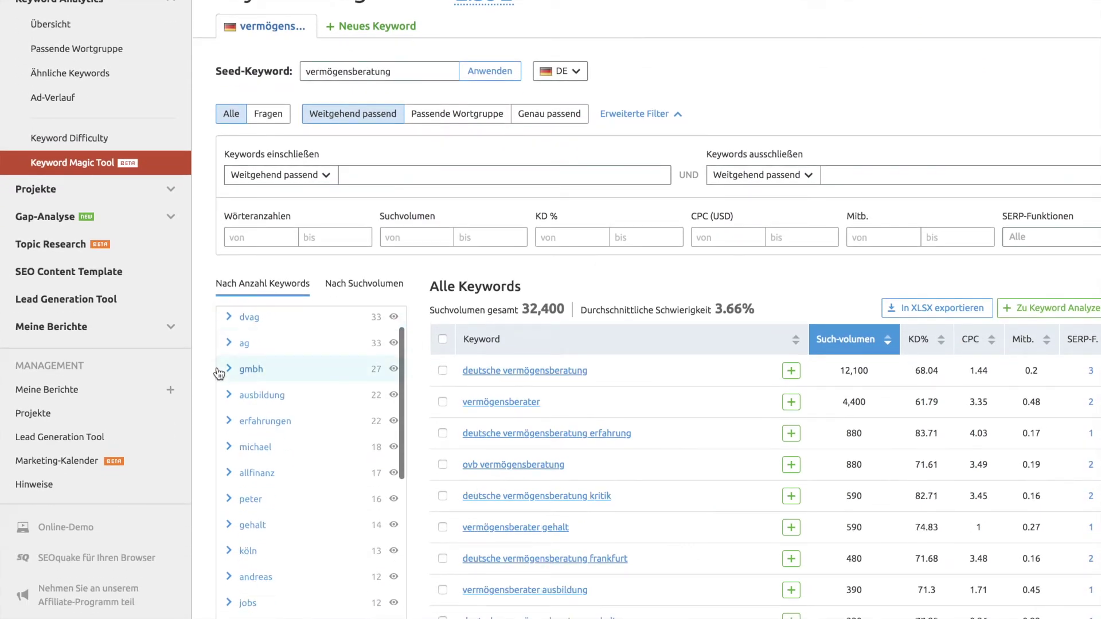
pyautogui.scroll(-3, 446, 376)
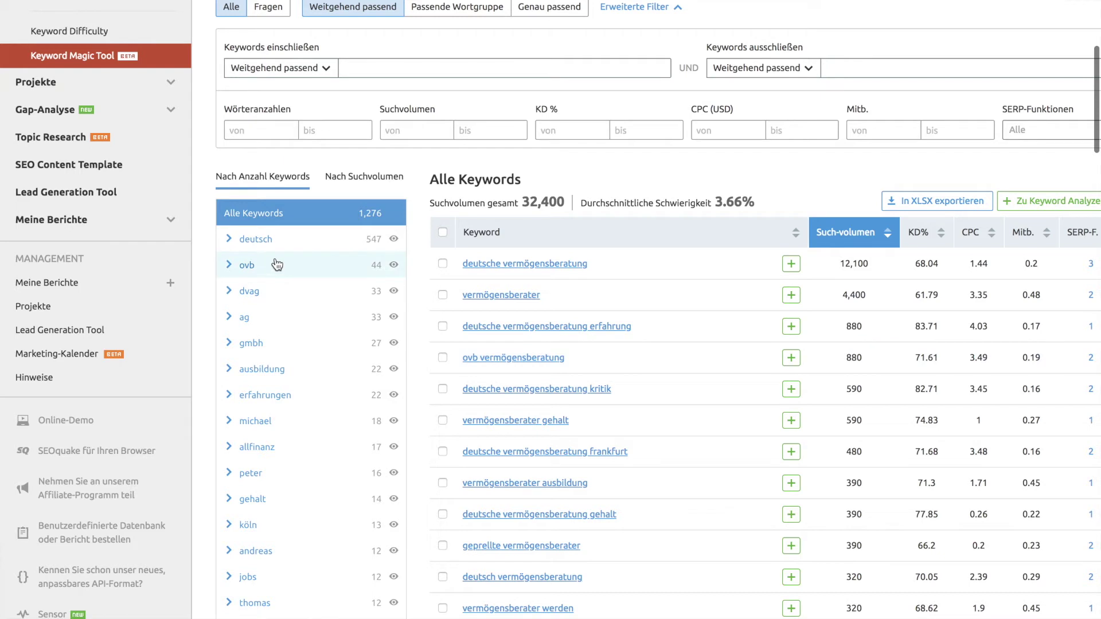
# Step: Sort the keyword groups by search volume and review them, led by deutsch at 20,180
pyautogui.click(356, 183)
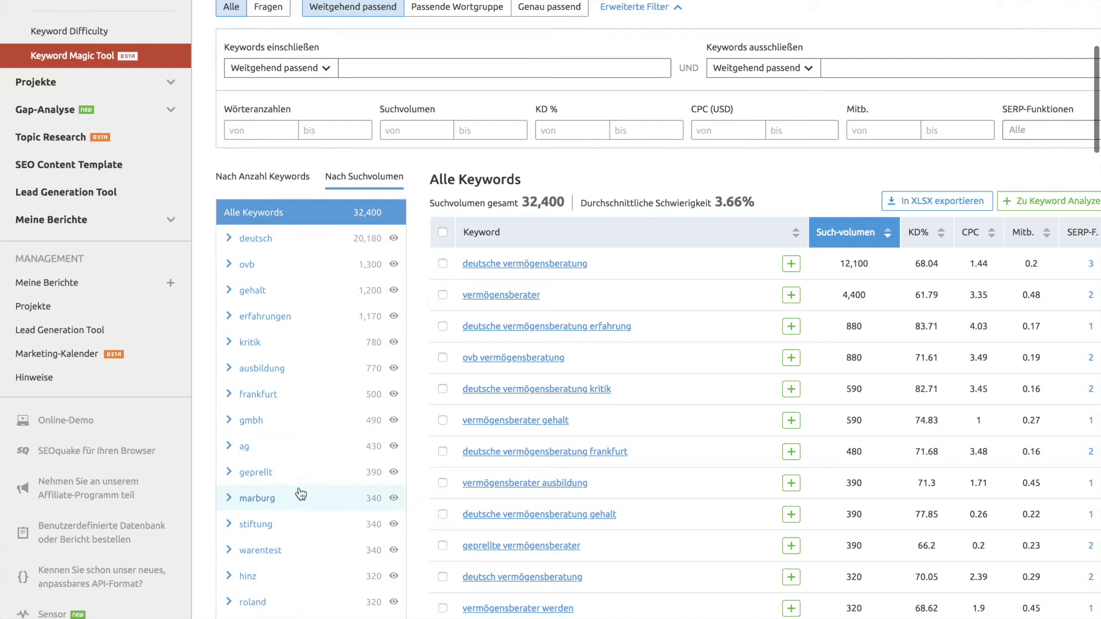
pyautogui.scroll(-2, 295, 490)
pyautogui.scroll(-1, 288, 451)
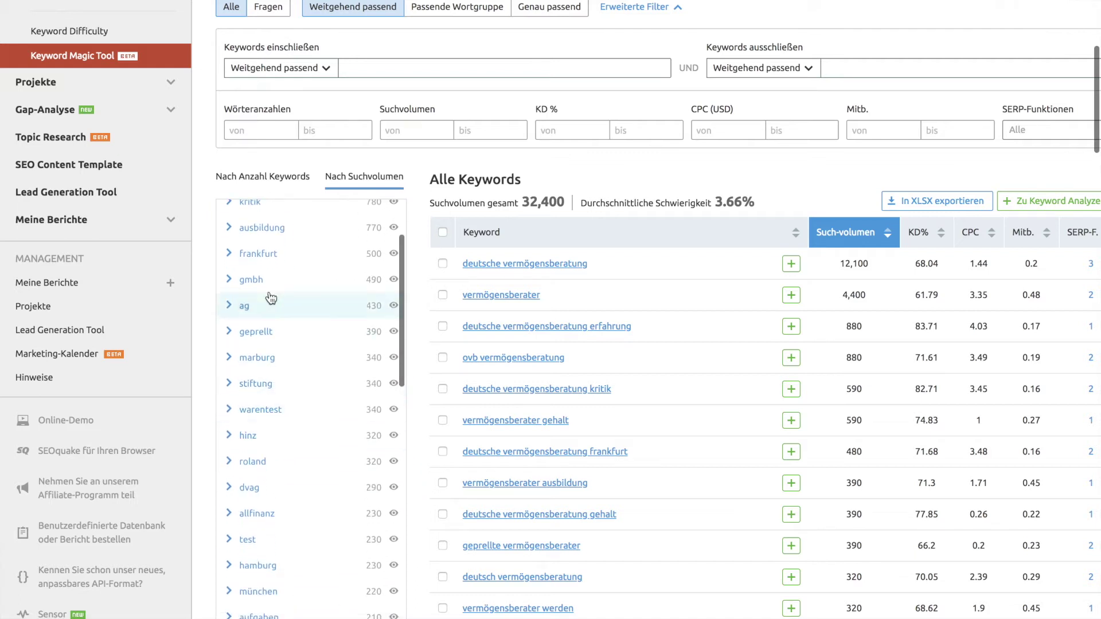
pyautogui.scroll(5, 307, 370)
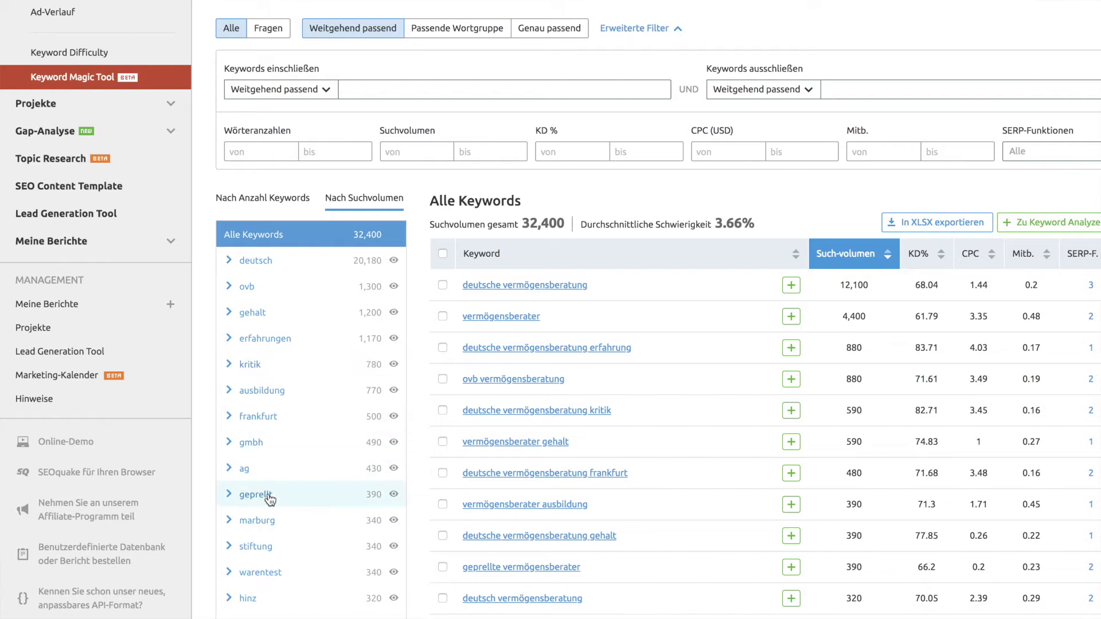
pyautogui.scroll(-5, 300, 499)
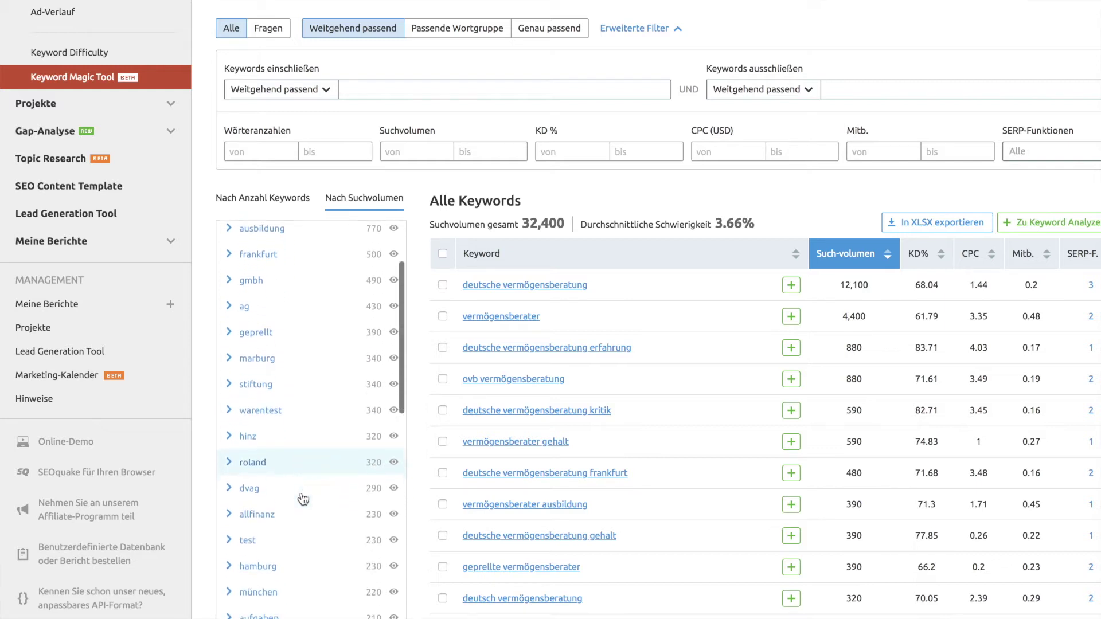
pyautogui.scroll(-5, 264, 536)
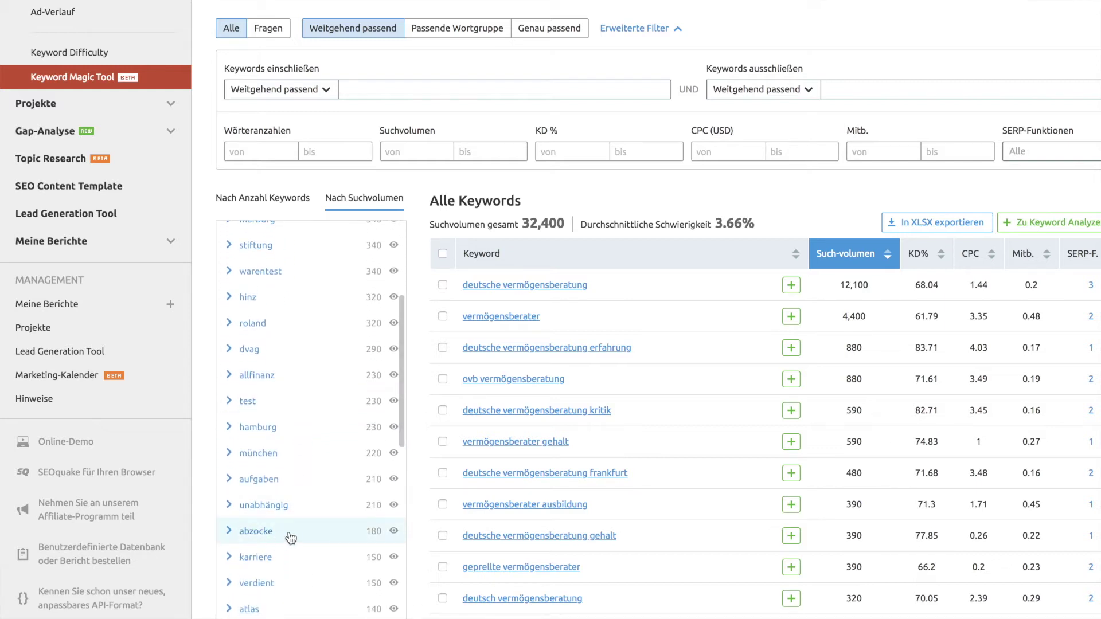
pyautogui.scroll(15, 301, 533)
pyautogui.scroll(-3, 421, 493)
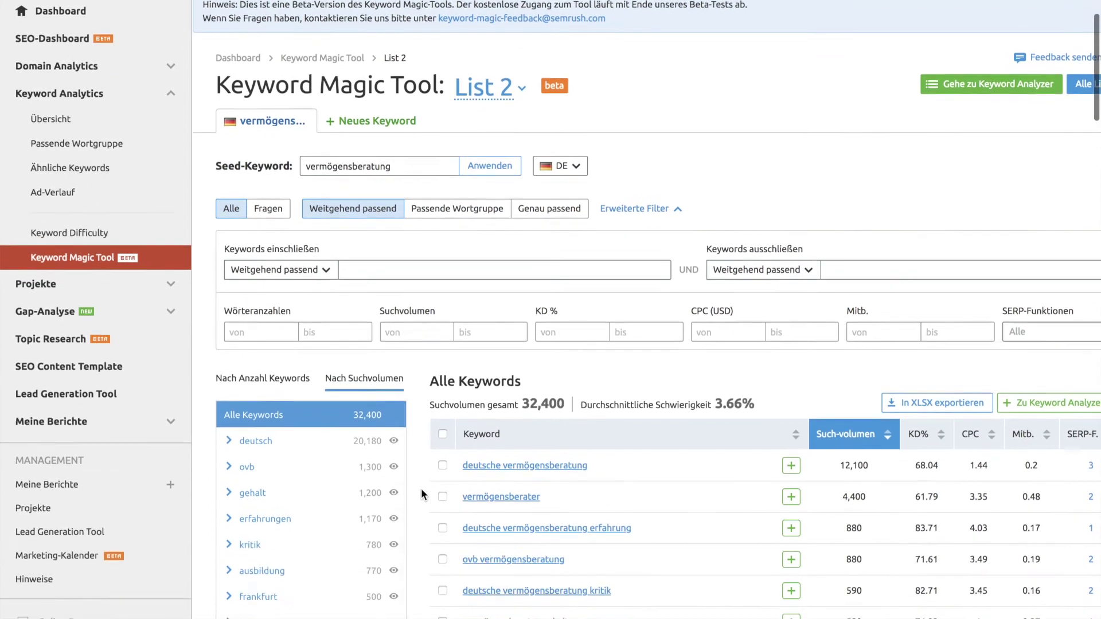
pyautogui.scroll(1, 421, 492)
pyautogui.scroll(3, 421, 487)
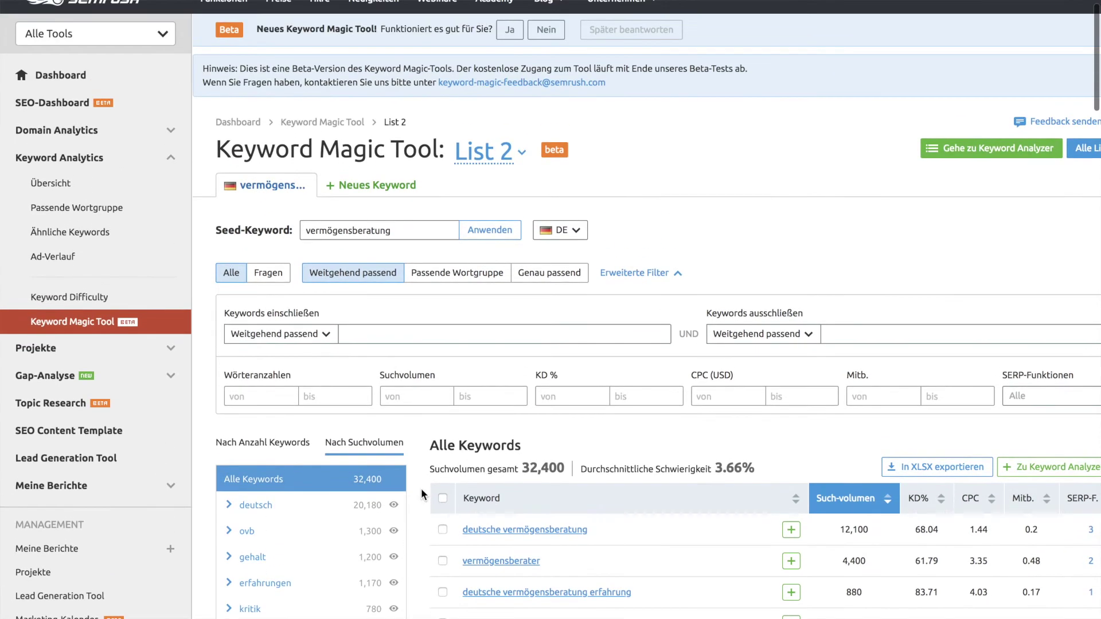
pyautogui.scroll(-2, 421, 487)
pyautogui.scroll(-3, 421, 487)
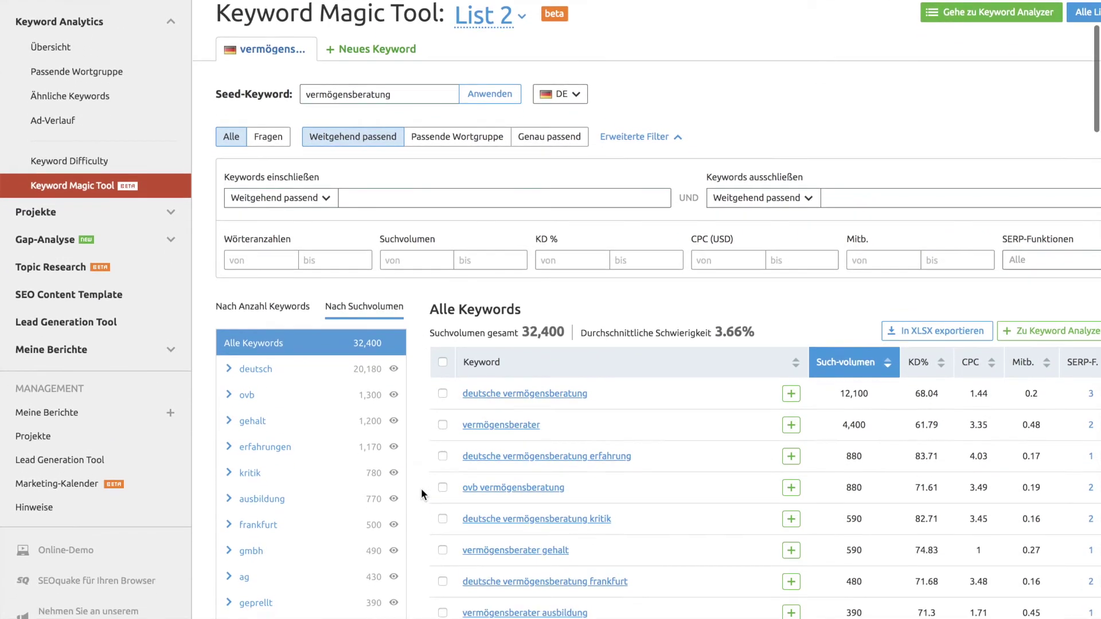
pyautogui.scroll(2, 421, 487)
# Step: Return to the mehrvomgeld.de landing page tab in Chrome
pyautogui.moveTo(364, 3)
pyautogui.click(344, 32)
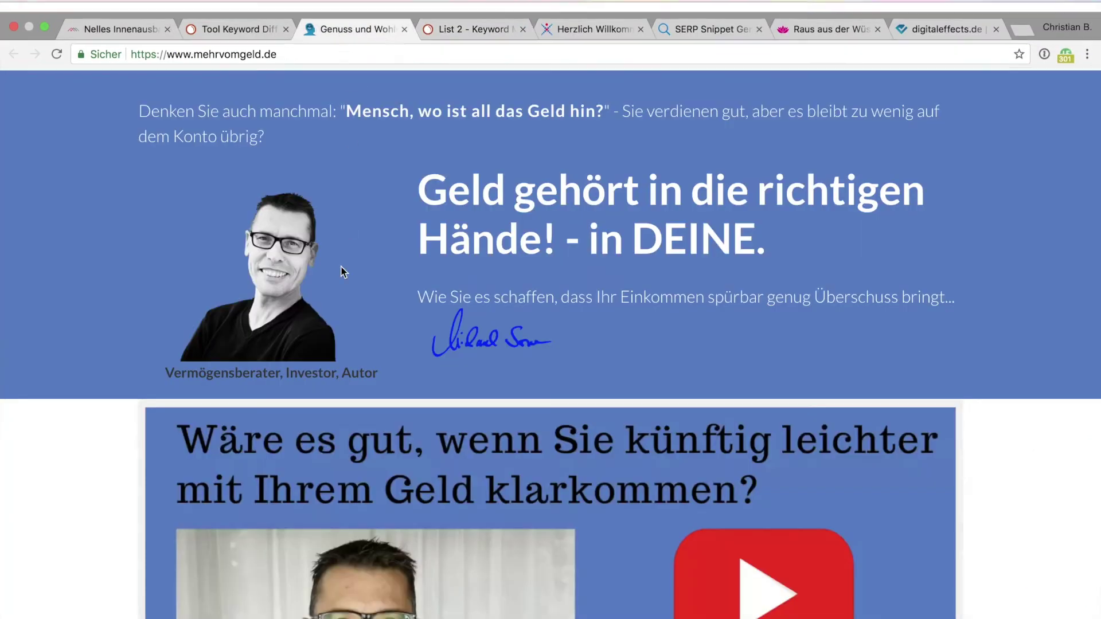
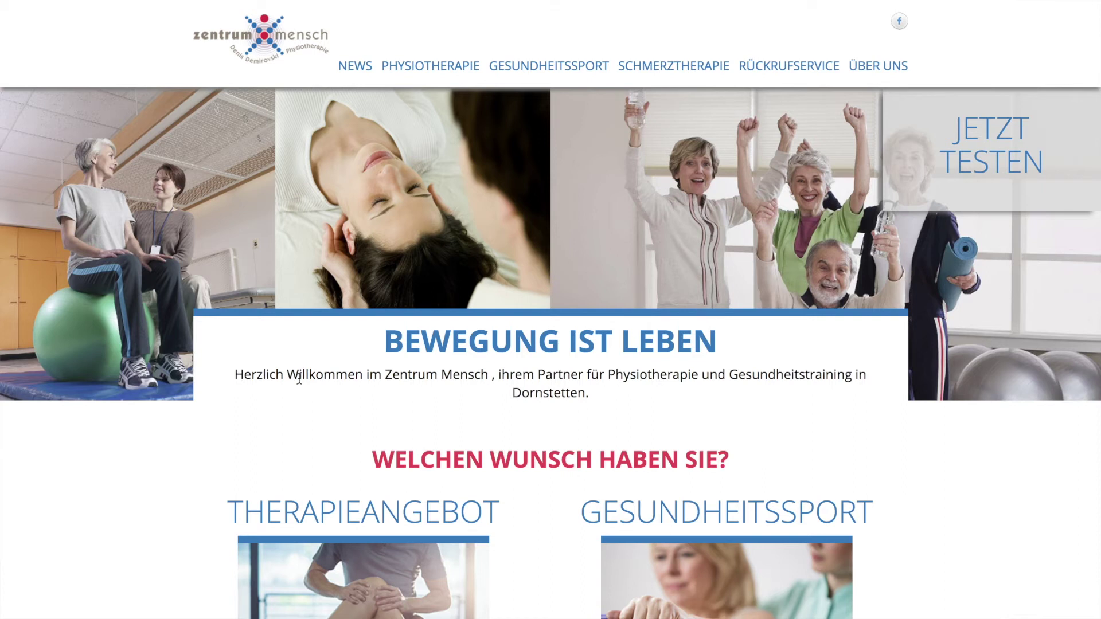
# Step: Bring up the SERP Snippet Generator for physiotherapie-in-dornstetten.de and scroll to its URL, title and description fields
pyautogui.moveTo(459, 4)
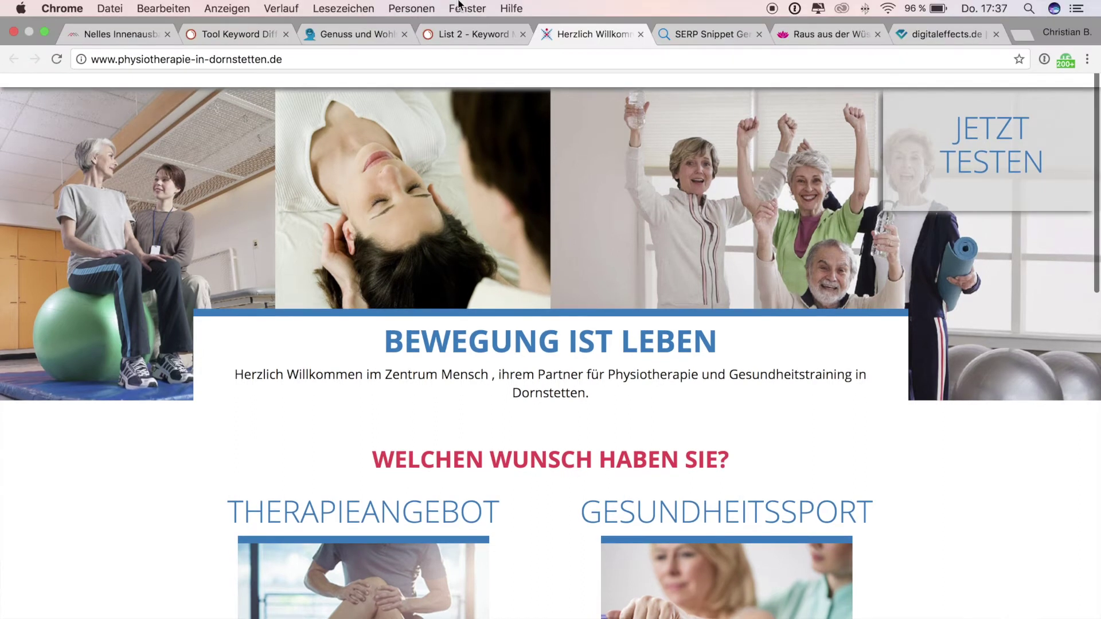
pyautogui.click(693, 33)
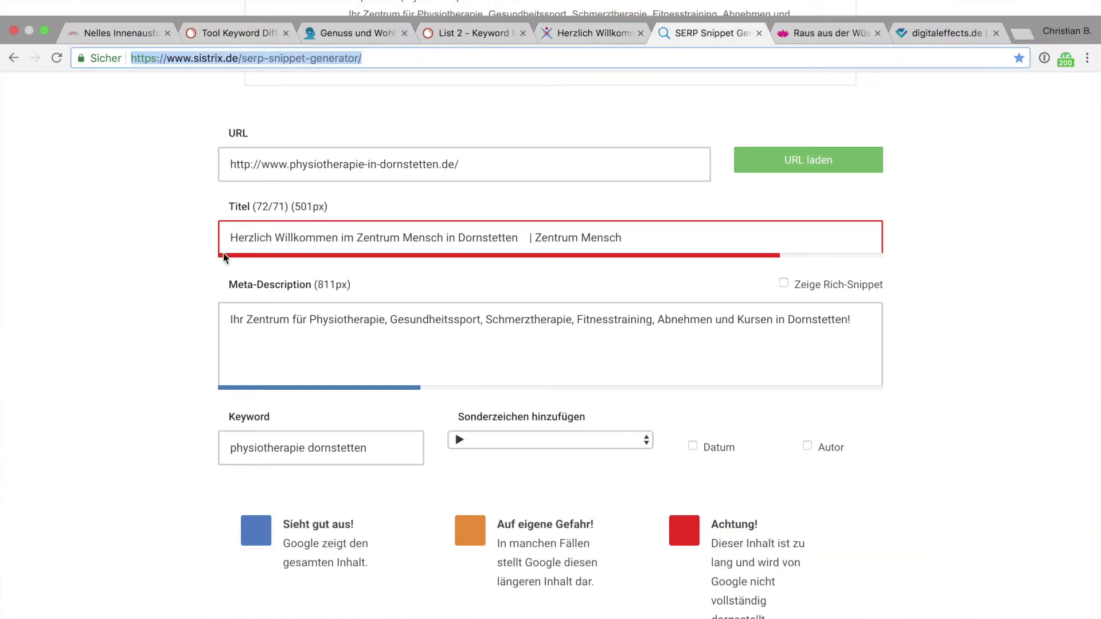
pyautogui.scroll(10, 111, 328)
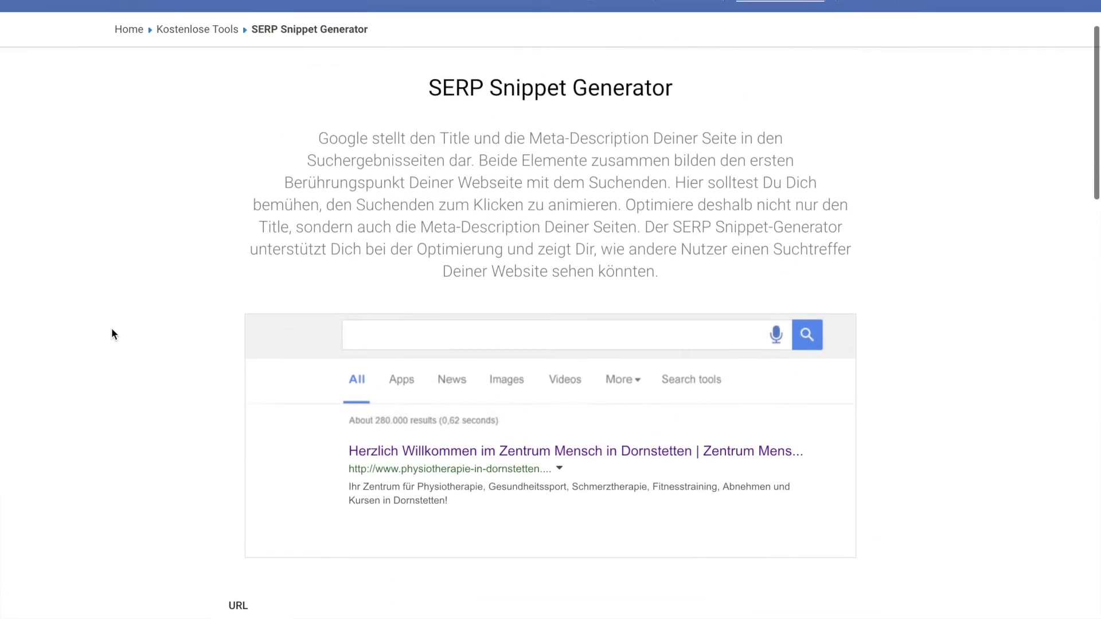
pyautogui.scroll(-8, 111, 328)
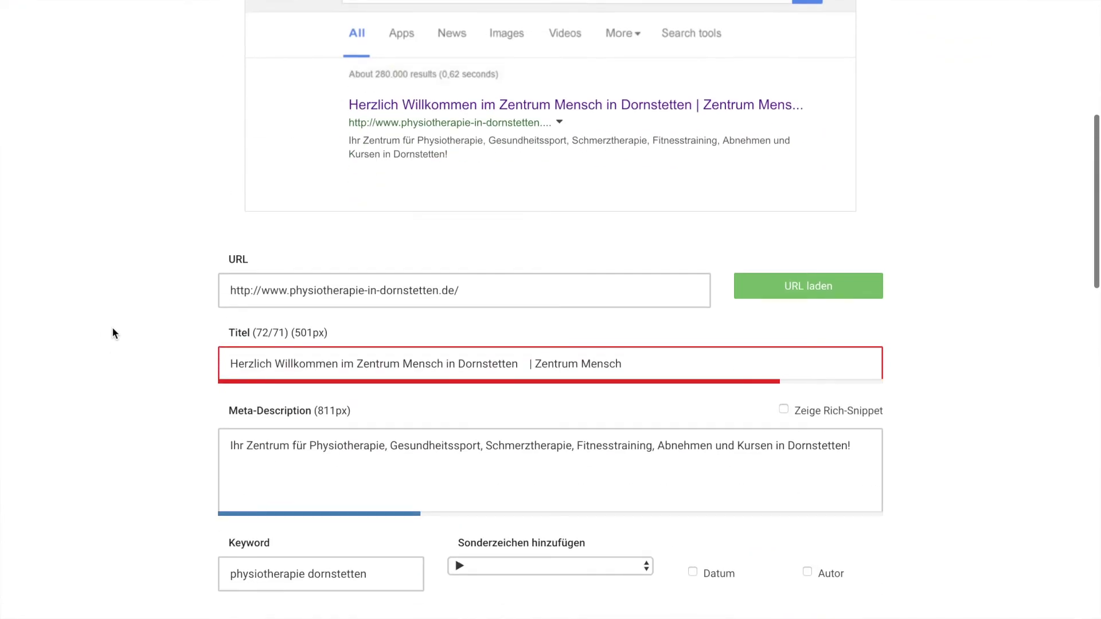
pyautogui.scroll(8, 112, 333)
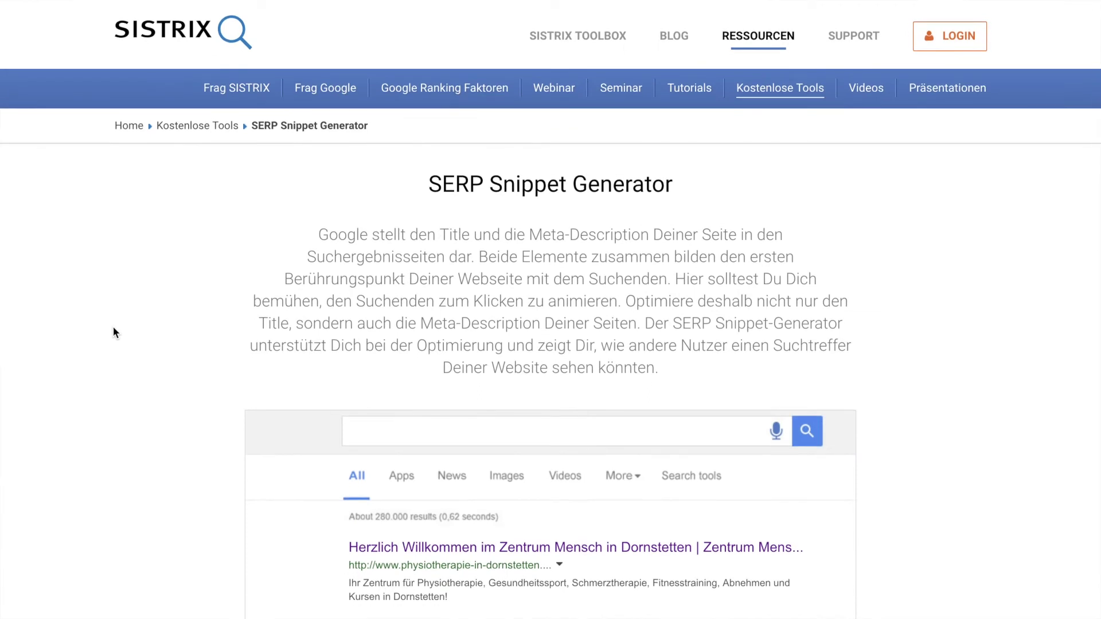
pyautogui.scroll(-6, 163, 307)
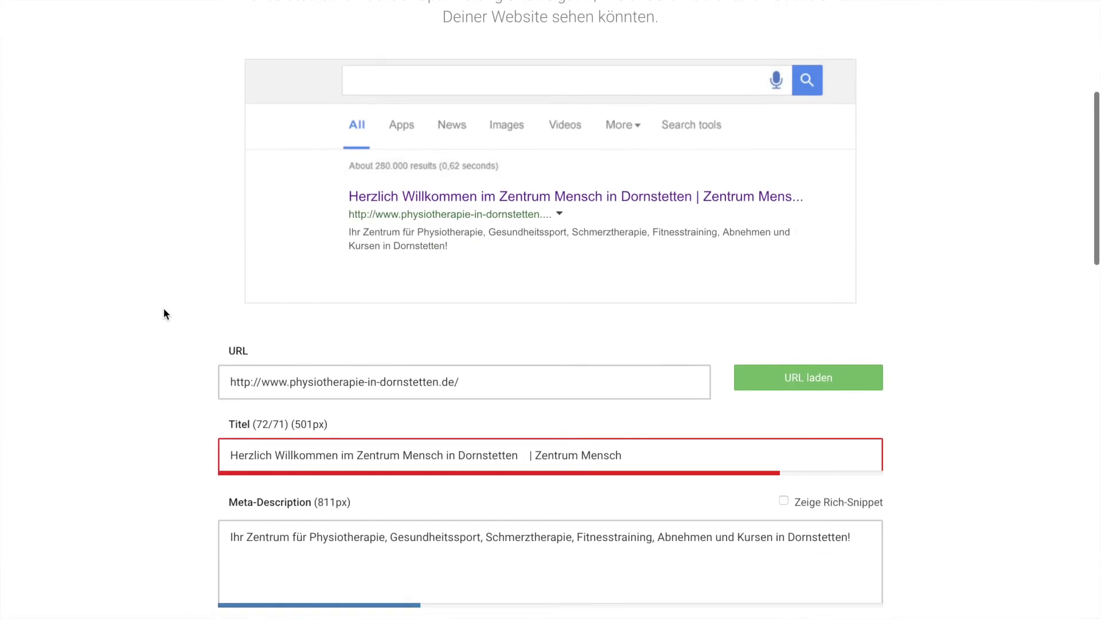
pyautogui.scroll(-3, 111, 331)
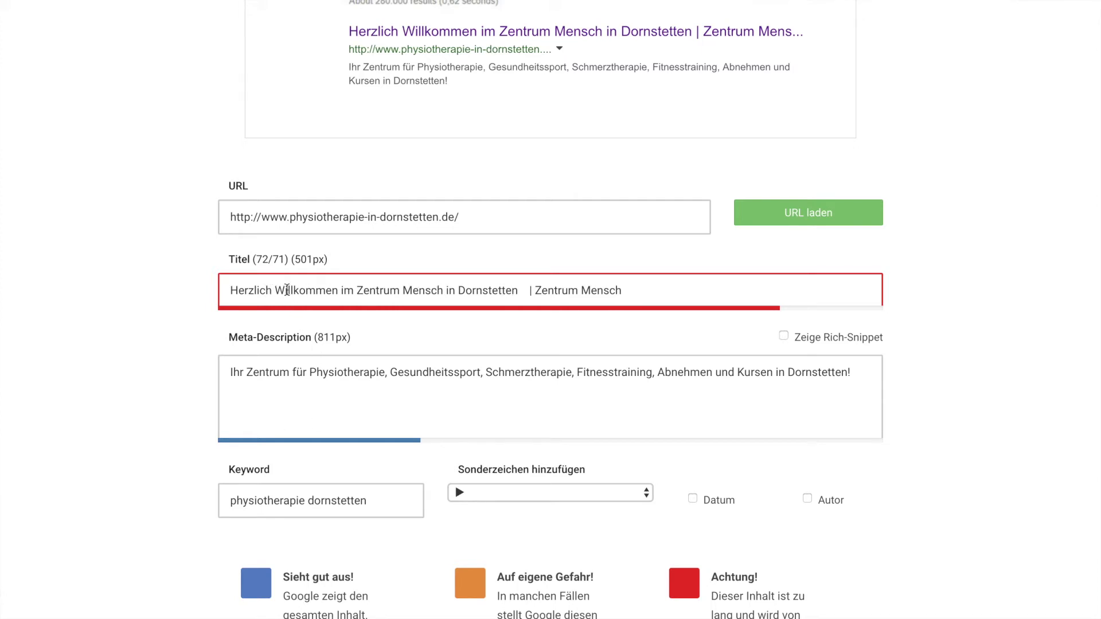
# Step: Delete 'Herzlich Willkommen im' and 'Zentrum Mensch in' from the snippet title
pyautogui.click(338, 290)
pyautogui.press('Right')
pyautogui.press('Right')
pyautogui.press('Right')
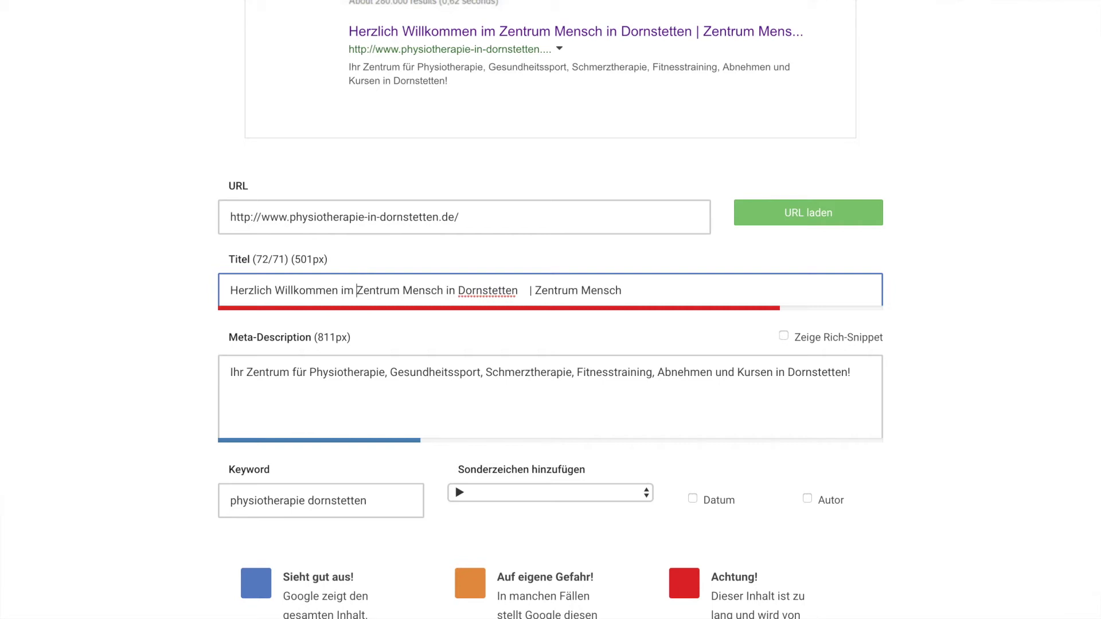
pyautogui.hotkey('shift', 'Home')
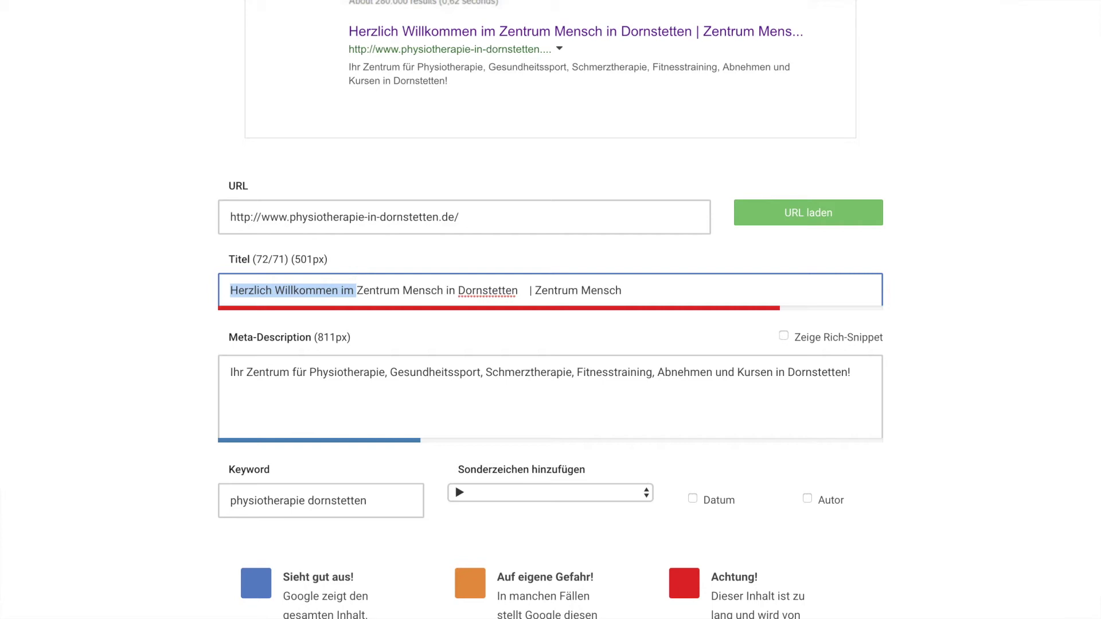
pyautogui.press('BackSpace')
pyautogui.hotkey('shift', 'Right')
pyautogui.hotkey('shift', 'Right')
pyautogui.hotkey('shift', 'Right')
pyautogui.hotkey('shift', 'Right')
pyautogui.hotkey('shift', 'Right')
pyautogui.hotkey('shift', 'Right')
pyautogui.hotkey('shift', 'Right')
pyautogui.hotkey('shift', 'Right')
pyautogui.hotkey('shift', 'Right')
pyautogui.hotkey('shift', 'Right')
pyautogui.hotkey('shift', 'Right')
pyautogui.hotkey('shift', 'Right')
pyautogui.hotkey('shift', 'Right')
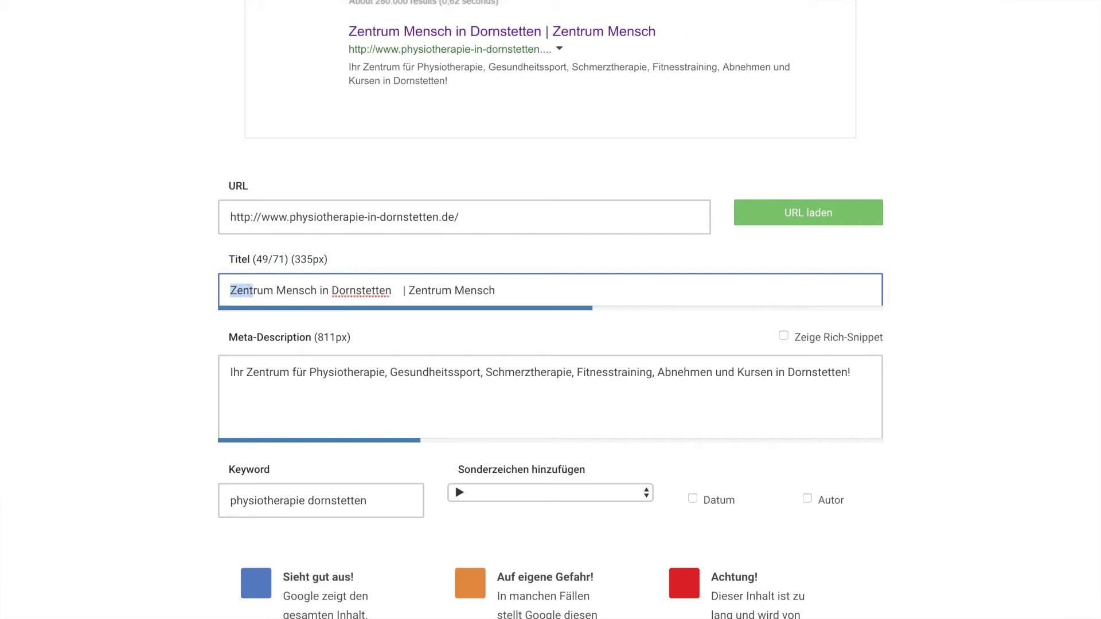
pyautogui.hotkey('shift', 'Right')
pyautogui.hotkey('shift', 'Right')
pyautogui.hotkey('shift', 'Right')
pyautogui.hotkey('shift', 'Right')
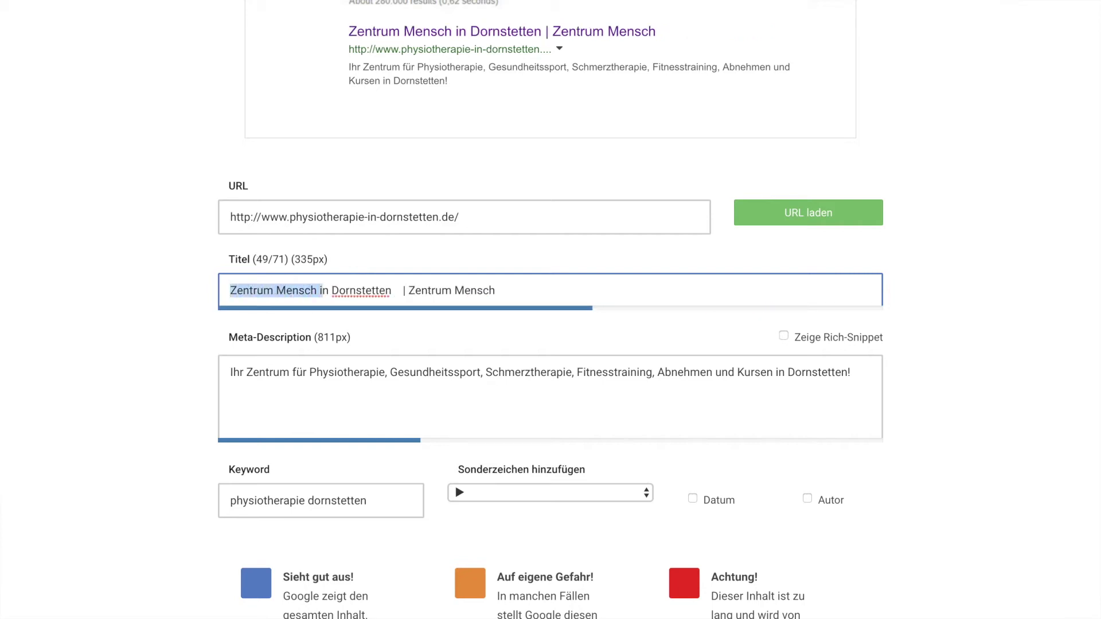
pyautogui.press('BackSpace')
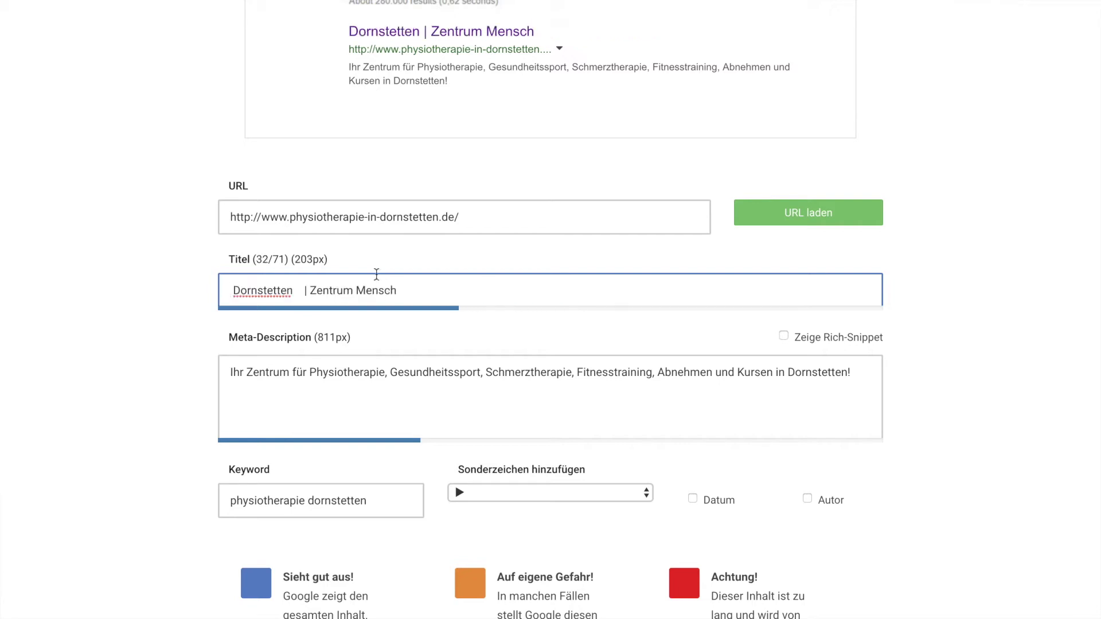
# Step: Copy 'Physiotherapie' from the meta description to the title start and fix spacing around '|'
pyautogui.click(370, 374)
pyautogui.doubleClick(373, 374)
pyautogui.hotkey('ctrl', 'c')
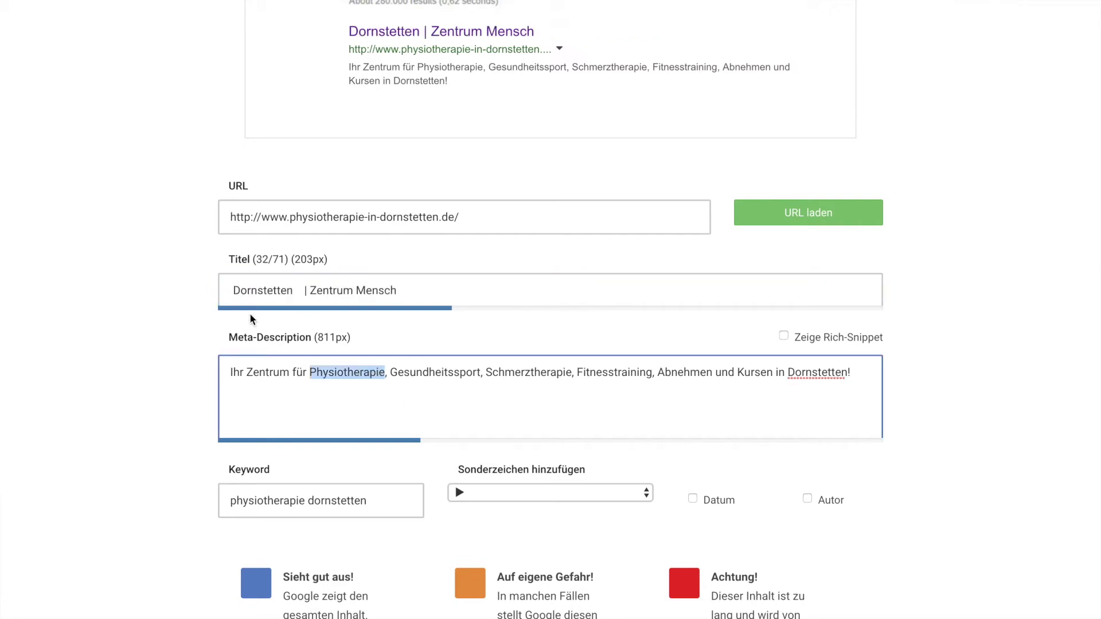
pyautogui.click(234, 290)
pyautogui.hotkey('ctrl', 'v')
pyautogui.click(388, 290)
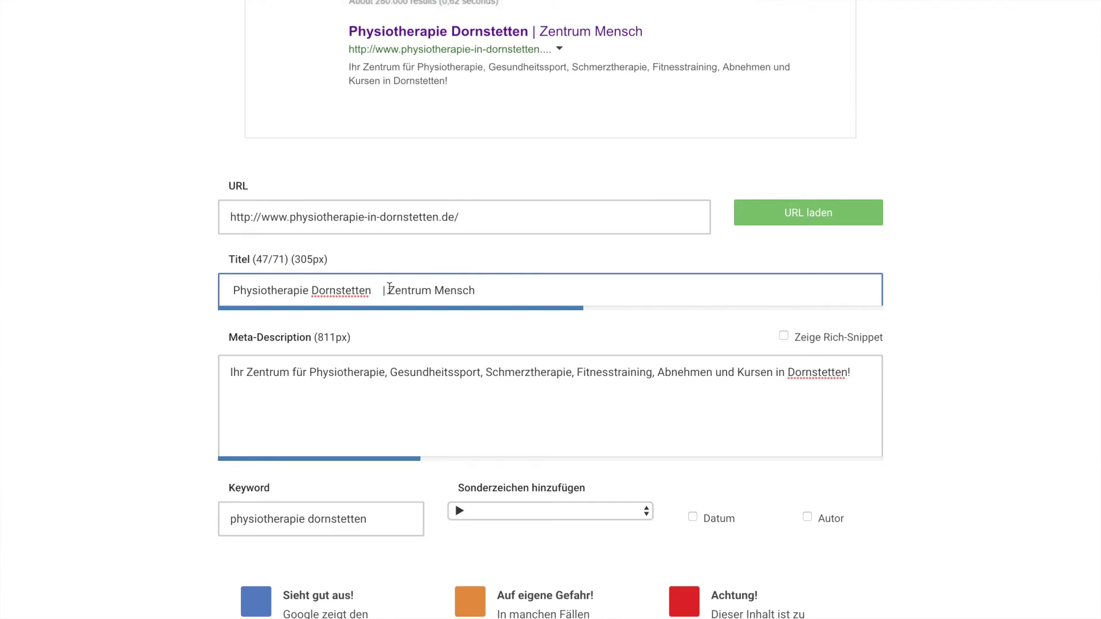
pyautogui.press('Left')
pyautogui.press('Left')
pyautogui.press('BackSpace')
pyautogui.press('BackSpace')
pyautogui.press('BackSpace')
pyautogui.press('BackSpace')
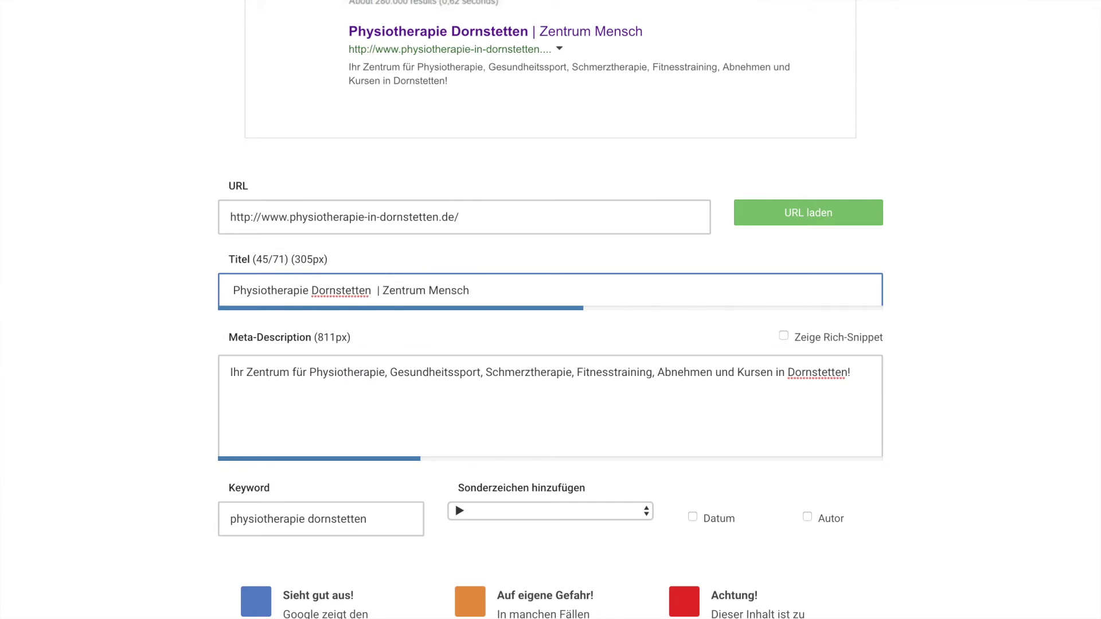
pyautogui.click(478, 289)
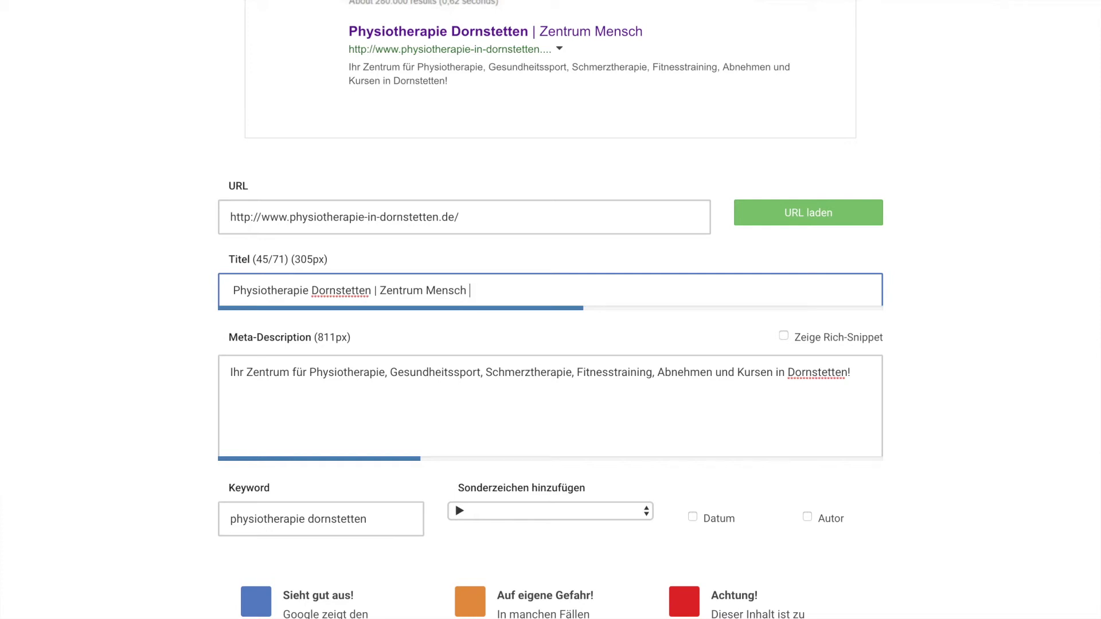
# Step: Append a '|' separator after Zentrum Mensch at the end of the title
pyautogui.click(371, 288)
pyautogui.click(501, 291)
pyautogui.write('|')
# Step: Switch to the Zentrum Mensch homepage tab to check the practice website
pyautogui.moveTo(368, 25)
pyautogui.click(582, 36)
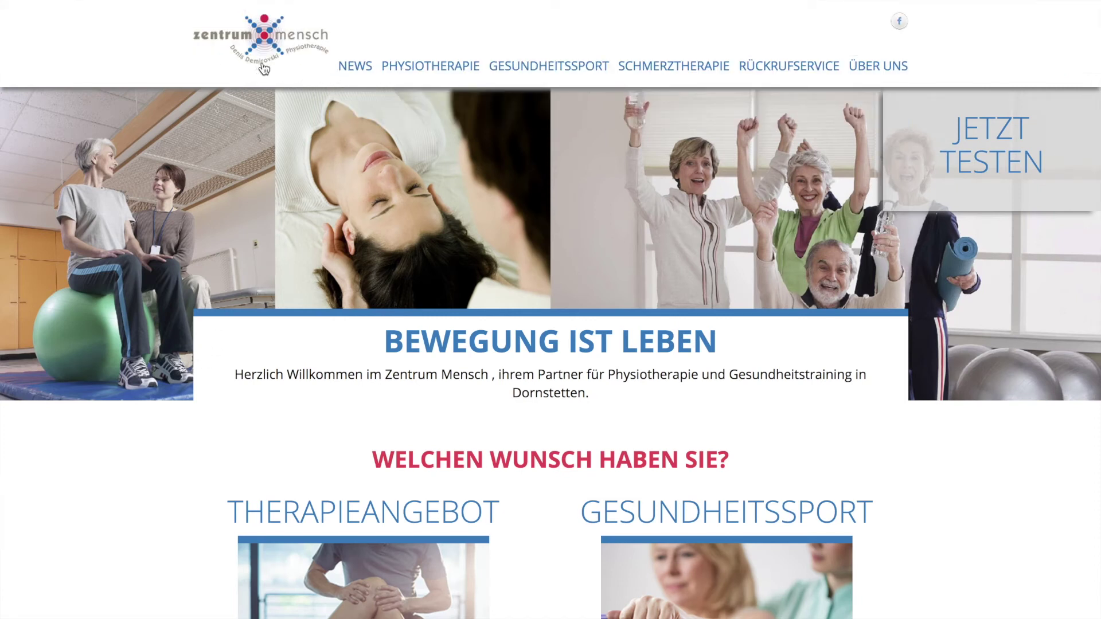
pyautogui.moveTo(567, 5)
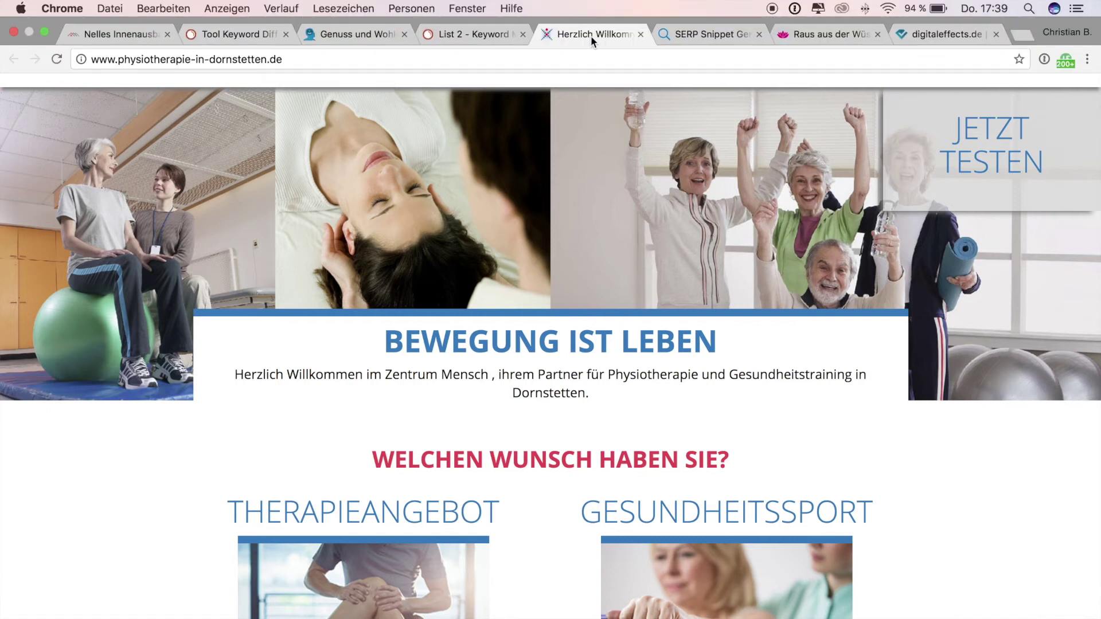
pyautogui.click(698, 37)
pyautogui.write('Deni')
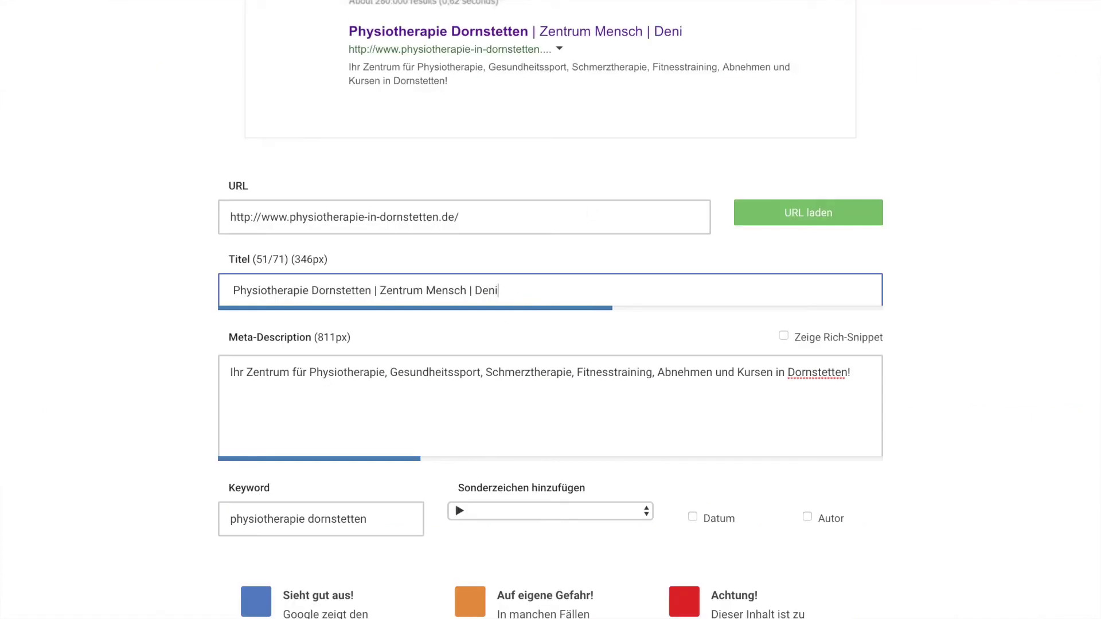
pyautogui.write('s Demi')
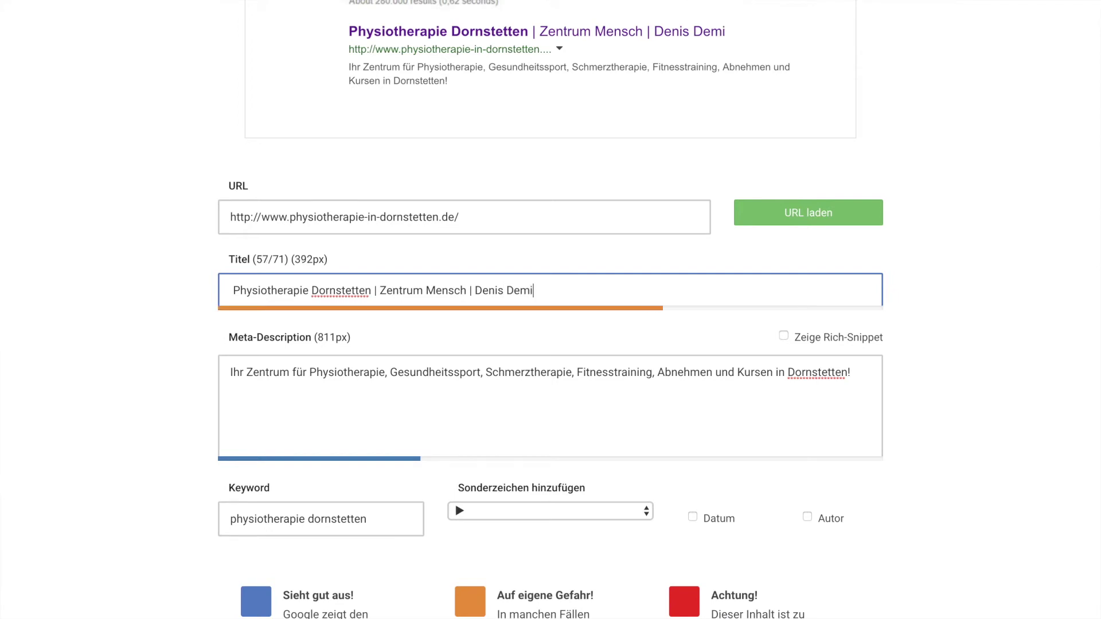
pyautogui.write('rovski')
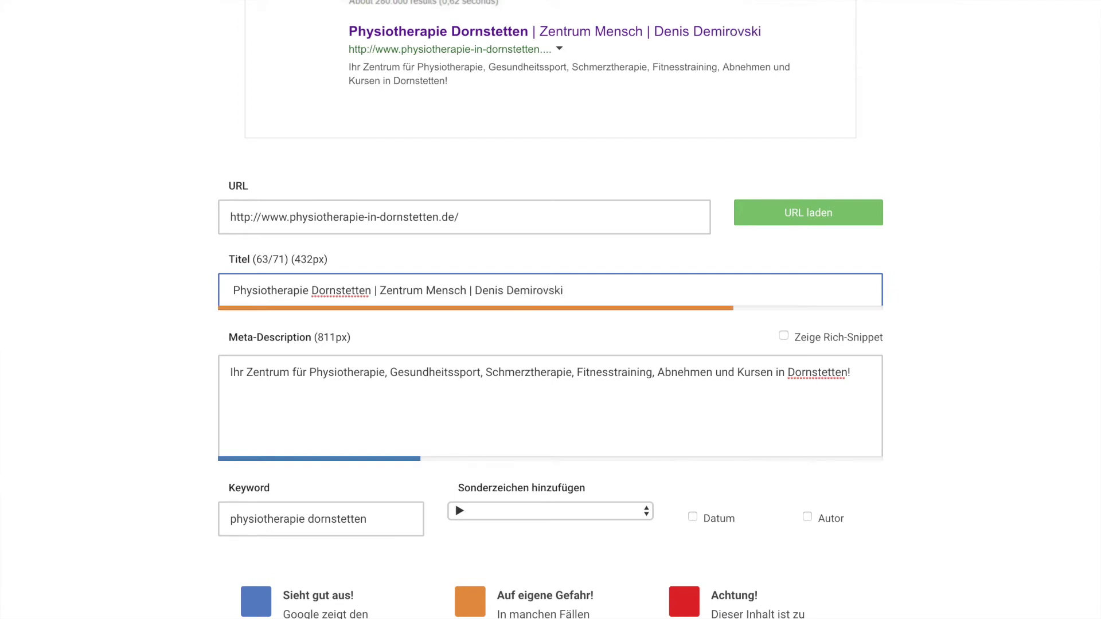
pyautogui.click(144, 336)
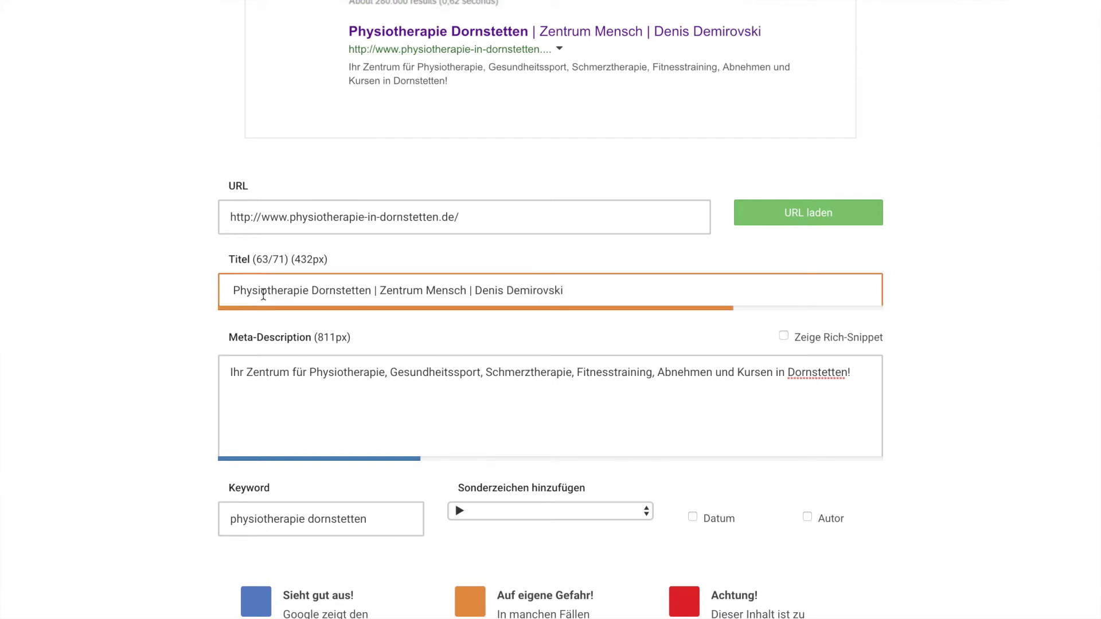
pyautogui.moveTo(232, 291); pyautogui.dragTo(368, 289)
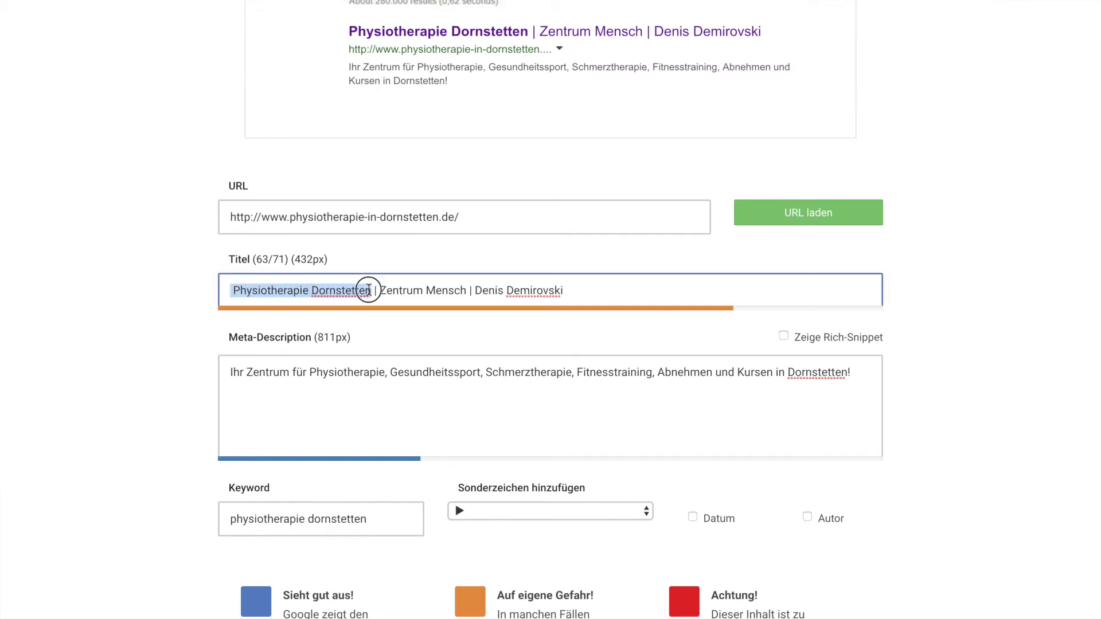
pyautogui.click(369, 289)
pyautogui.moveTo(386, 290); pyautogui.dragTo(463, 292)
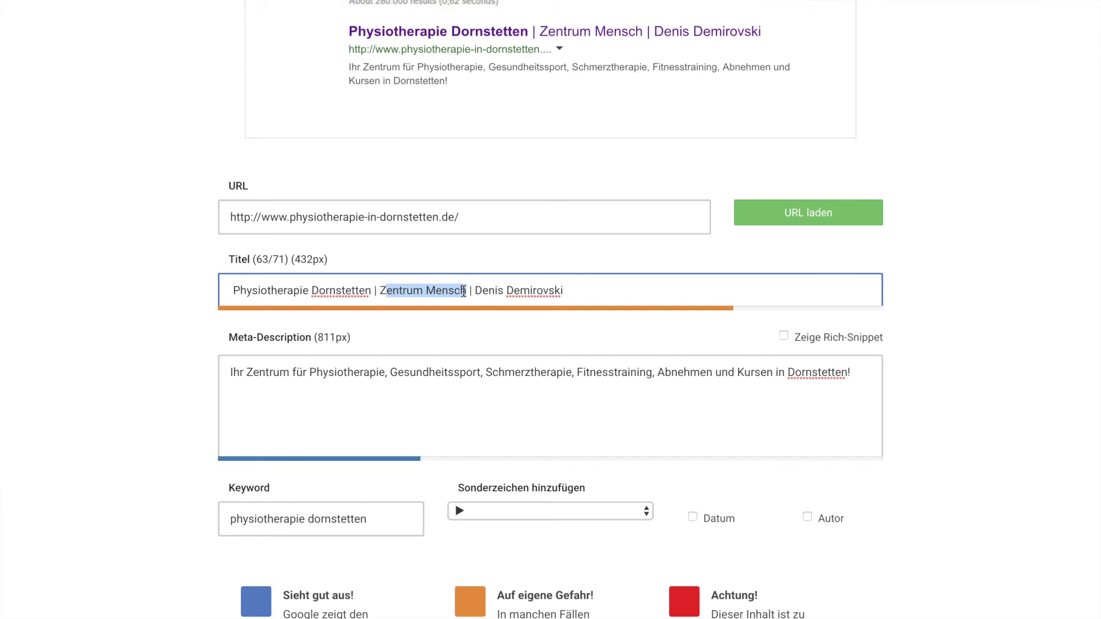
pyautogui.moveTo(480, 289); pyautogui.dragTo(572, 290)
pyautogui.click(571, 291)
pyautogui.click(107, 340)
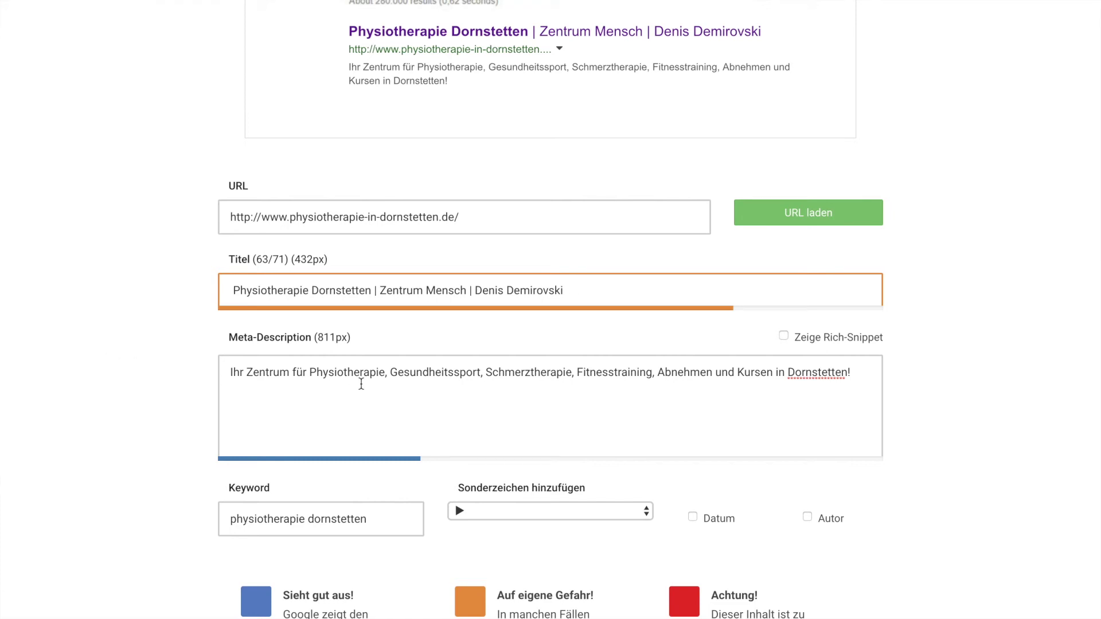
pyautogui.click(229, 374)
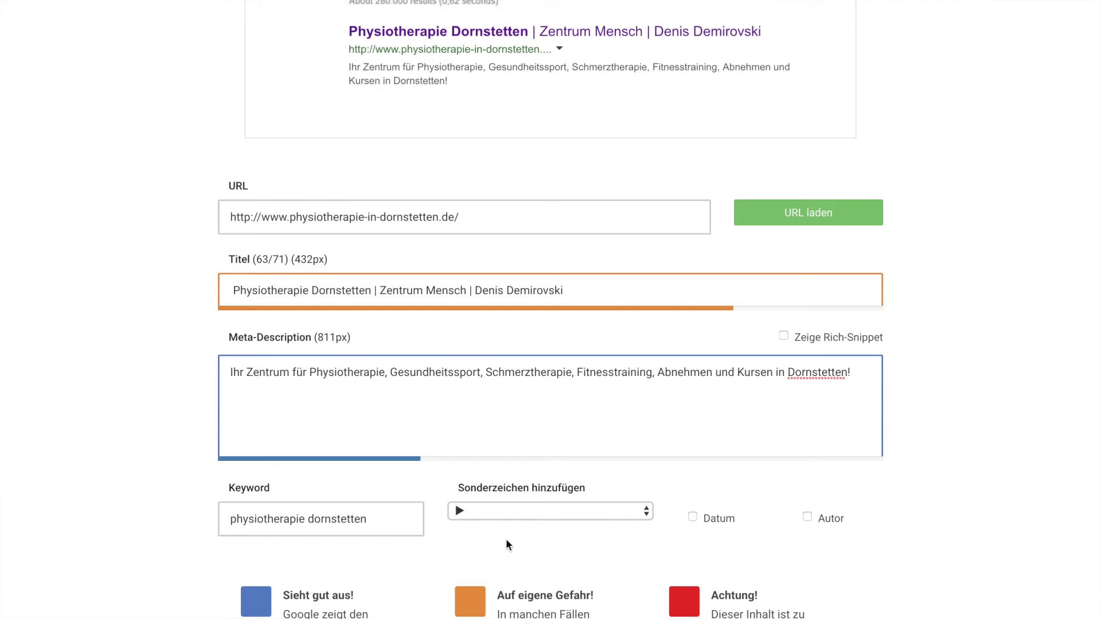
# Step: Insert a ✓ from the Sonderzeichen list and replace the comma after Physiotherapie with it
pyautogui.click(513, 511)
pyautogui.click(485, 569)
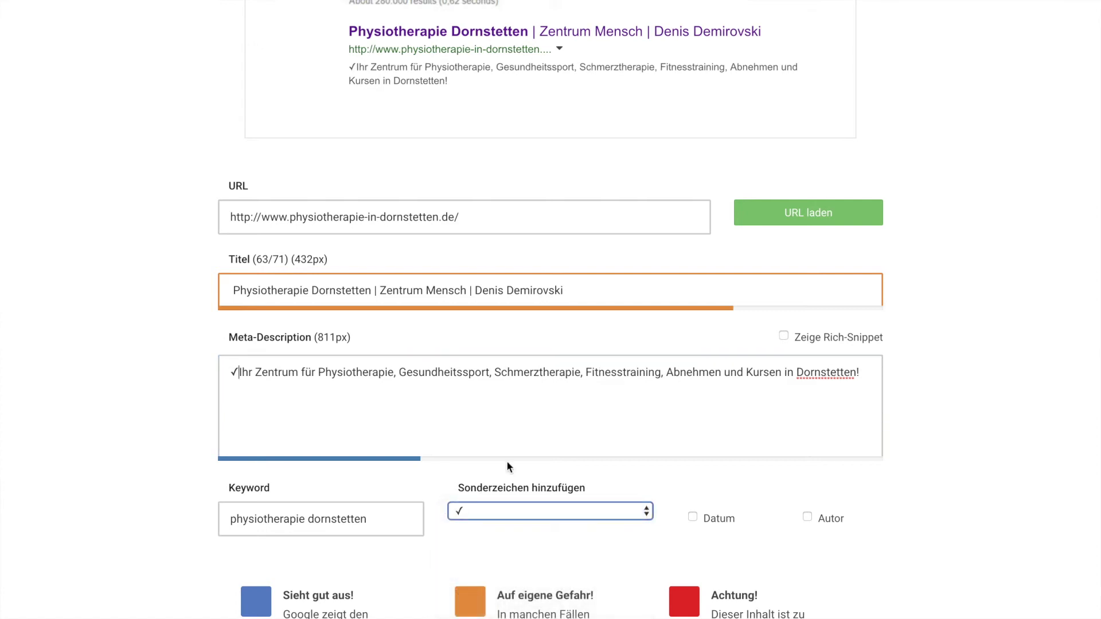
pyautogui.moveTo(227, 373); pyautogui.dragTo(240, 374)
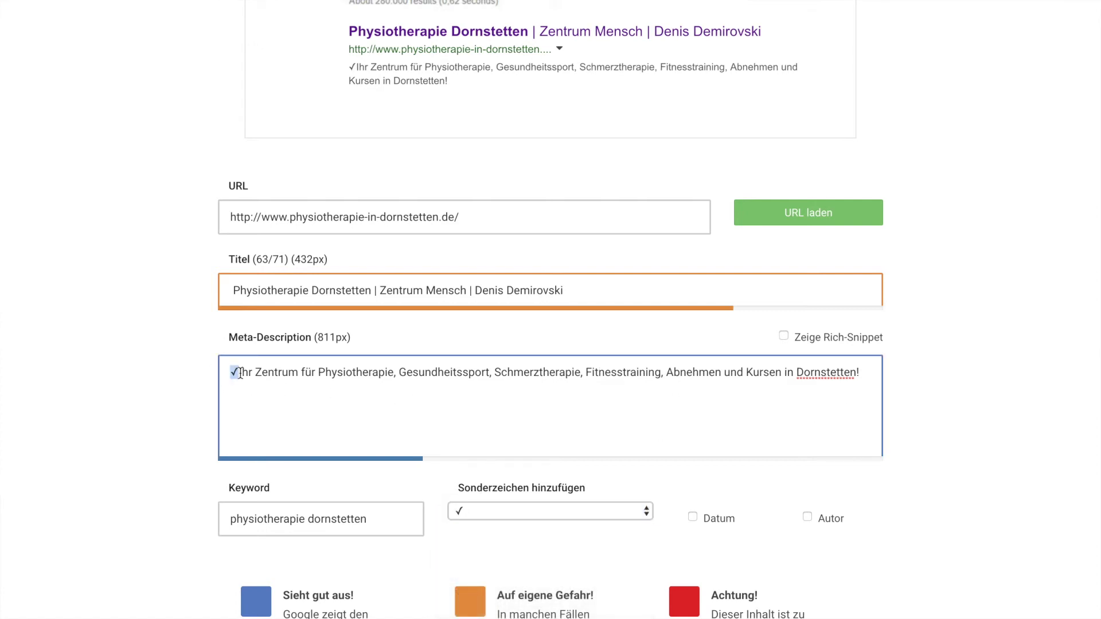
pyautogui.press('BackSpace')
pyautogui.click(386, 372)
pyautogui.press('Delete')
pyautogui.write('✓')
# Step: Replace the commas after Gesundheitssport, Schmerztherapie and Fitnesstraining with ✓ checkmarks
pyautogui.click(494, 373)
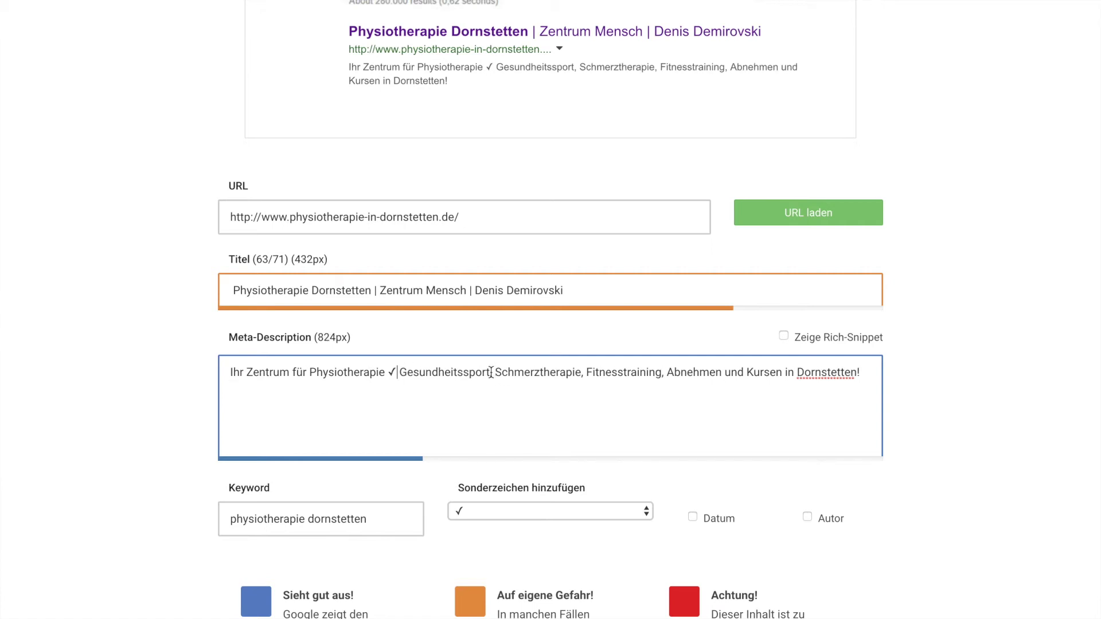
pyautogui.press('BackSpace')
pyautogui.write('✓')
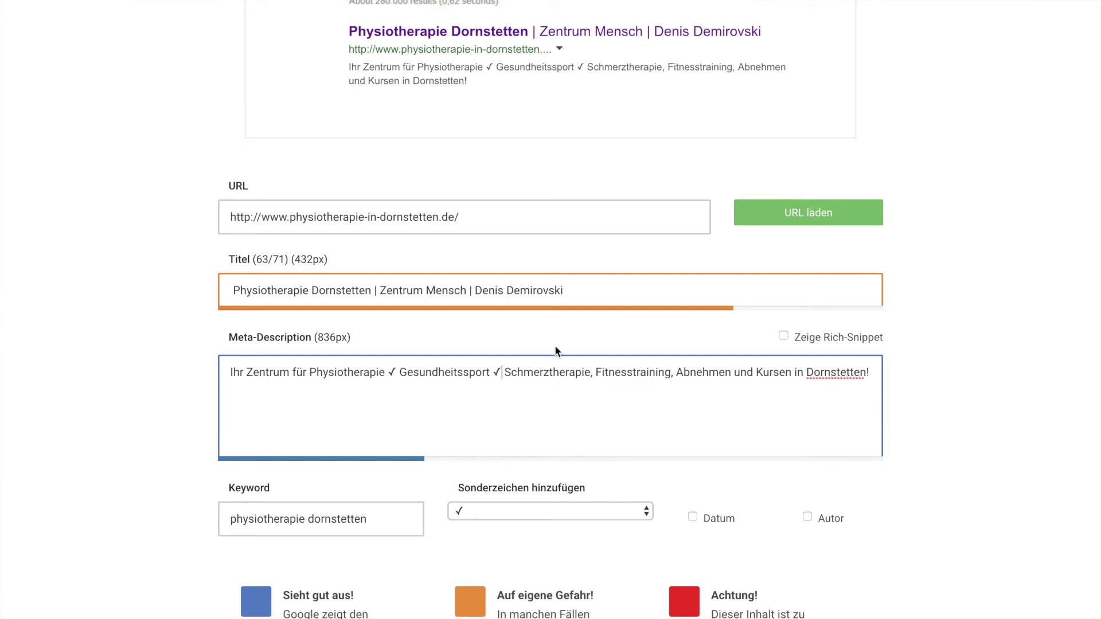
pyautogui.click(593, 367)
pyautogui.press('BackSpace')
pyautogui.write('✓')
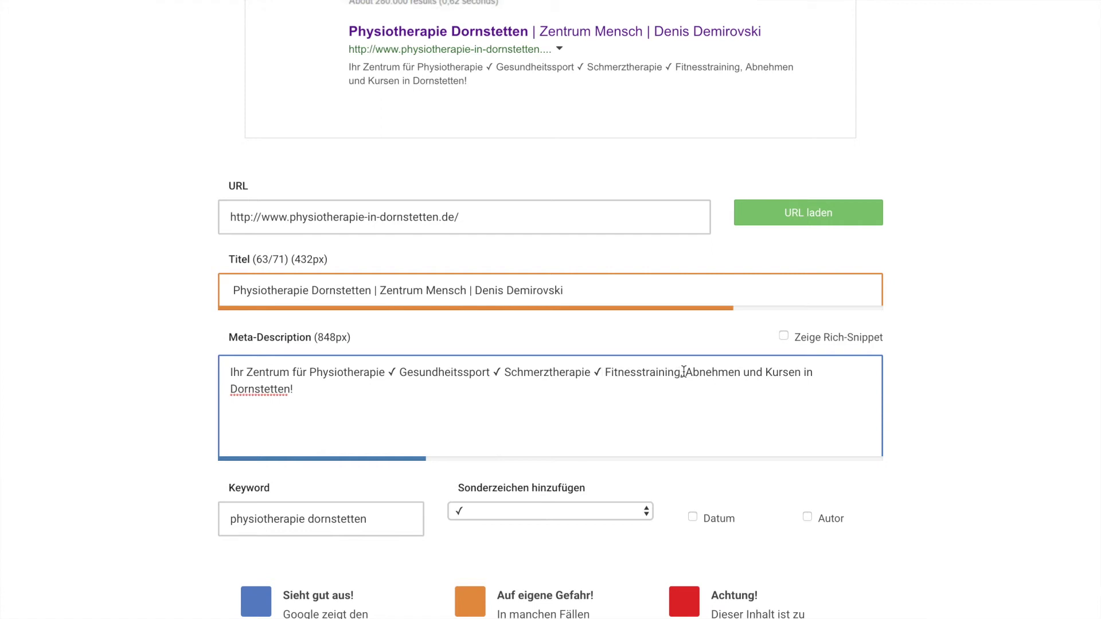
pyautogui.press('BackSpace')
pyautogui.write('✓')
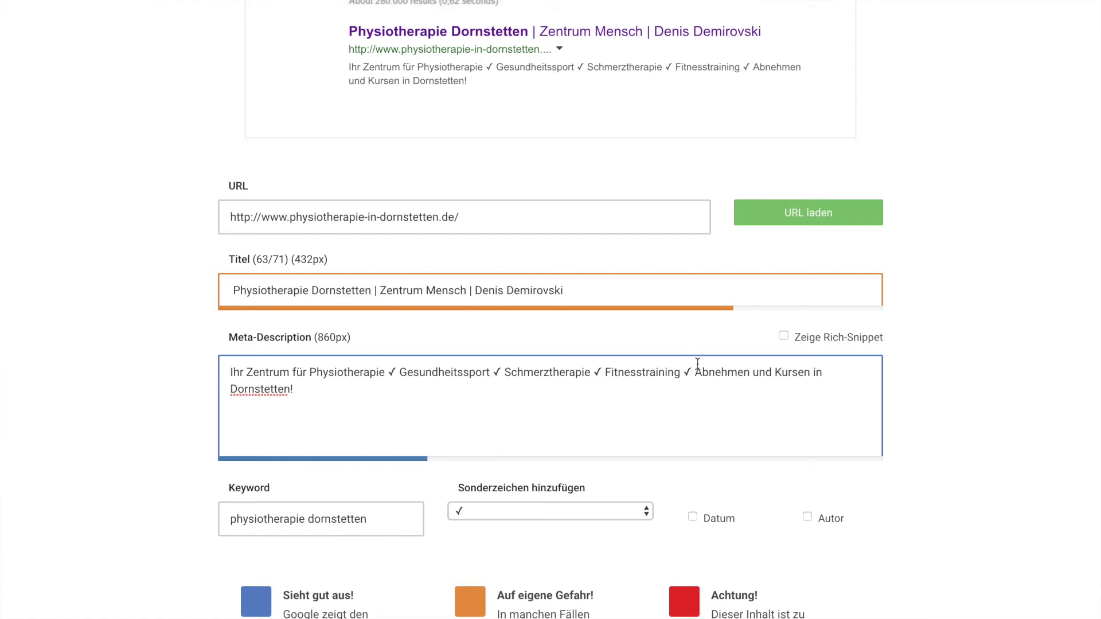
pyautogui.click(322, 386)
# Step: On the Zentrum Mensch homepage, inspect the BEWEGUNG IST LEBEN heading in DevTools, then close DevTools
pyautogui.click(575, 37)
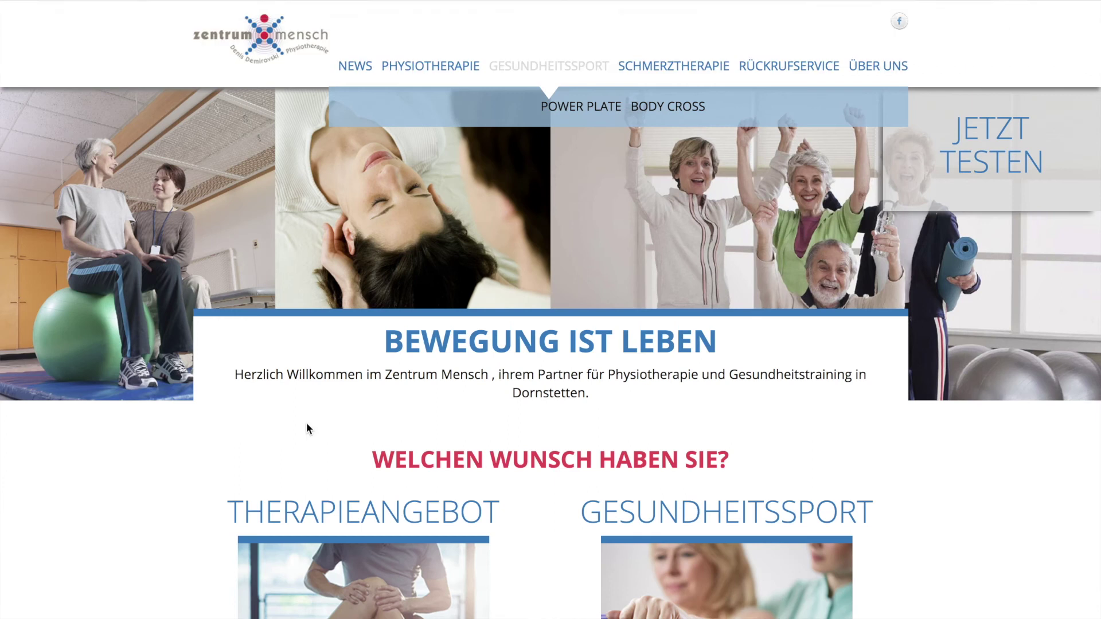
pyautogui.scroll(-3, 286, 401)
pyautogui.scroll(-12, 285, 401)
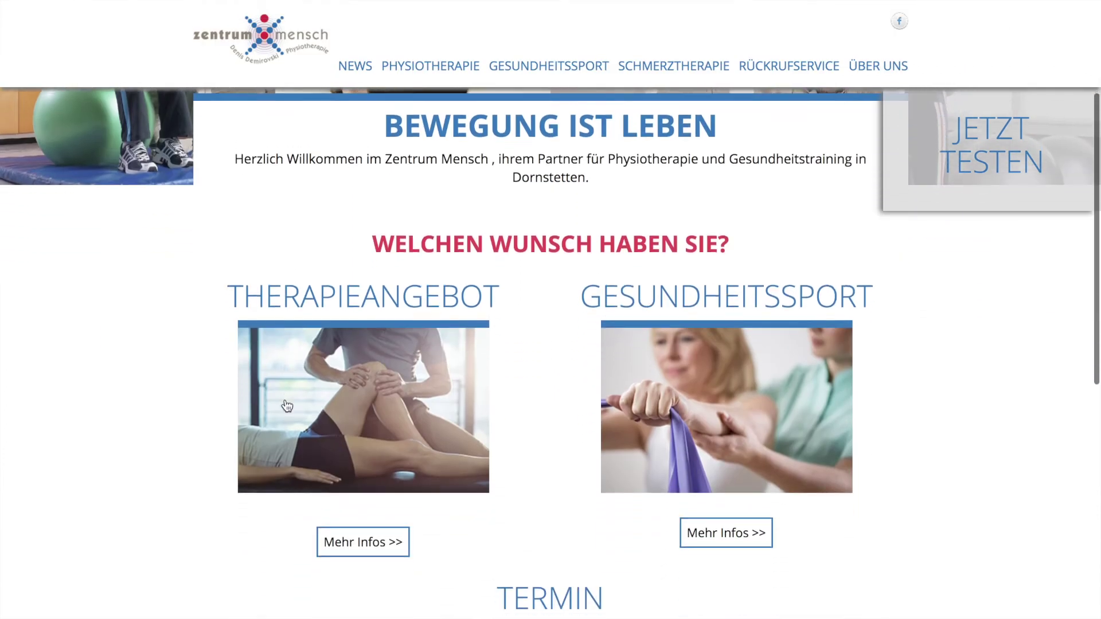
pyautogui.scroll(15, 285, 399)
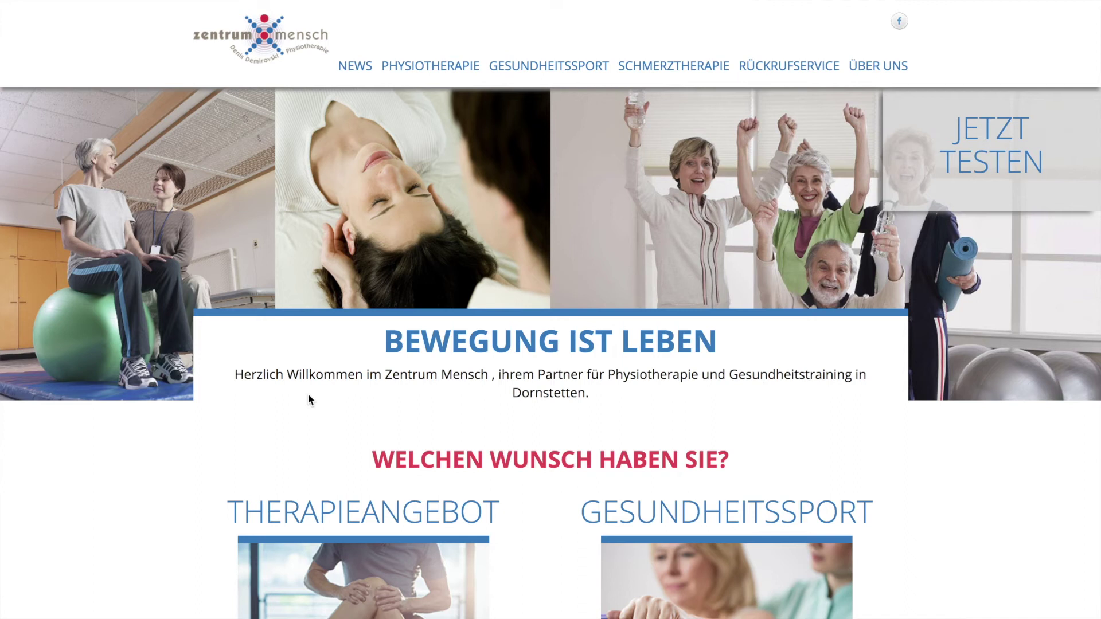
pyautogui.moveTo(384, 343); pyautogui.dragTo(712, 339)
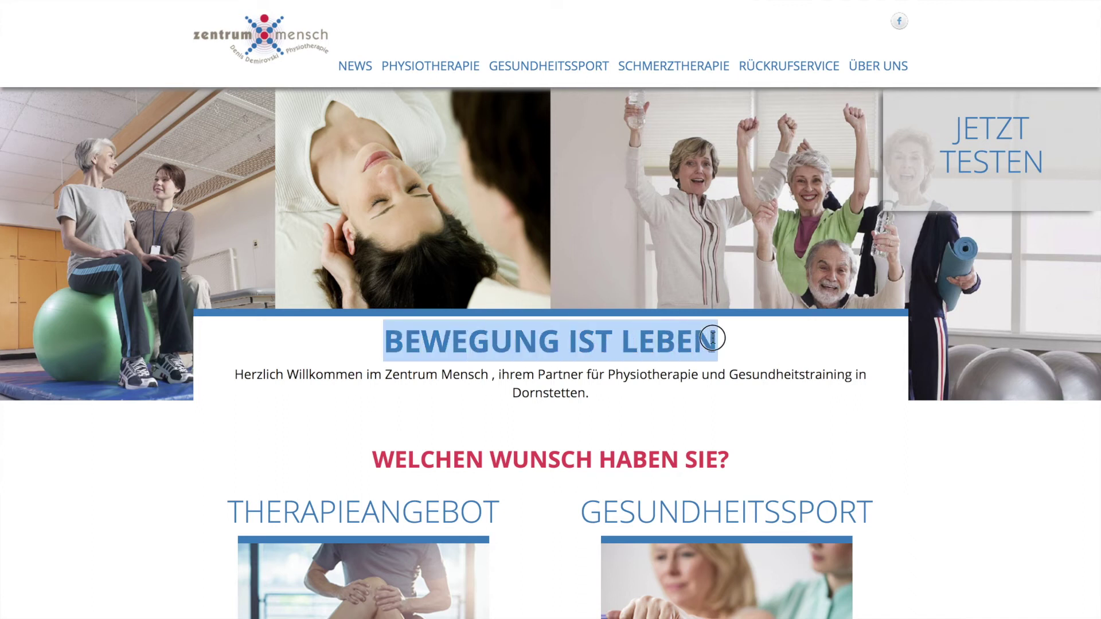
pyautogui.rightClick(609, 343)
pyautogui.click(683, 469)
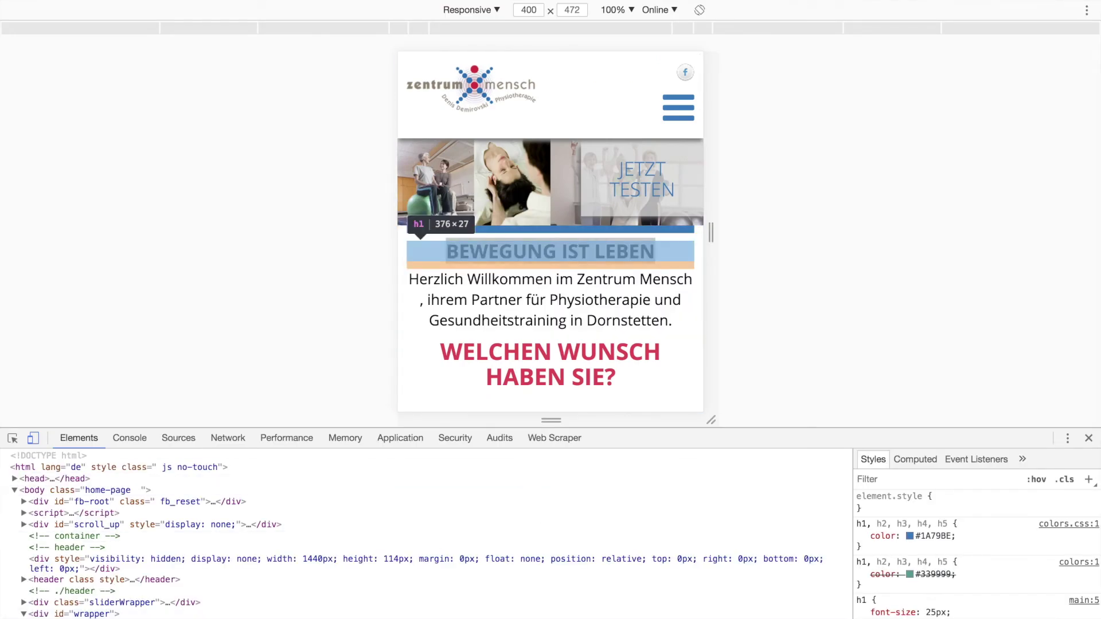
pyautogui.click(1088, 438)
# Step: Reselect the BEWEGUNG IST LEBEN heading a couple of times, then clear the selection
pyautogui.click(405, 409)
pyautogui.moveTo(379, 340); pyautogui.dragTo(778, 338)
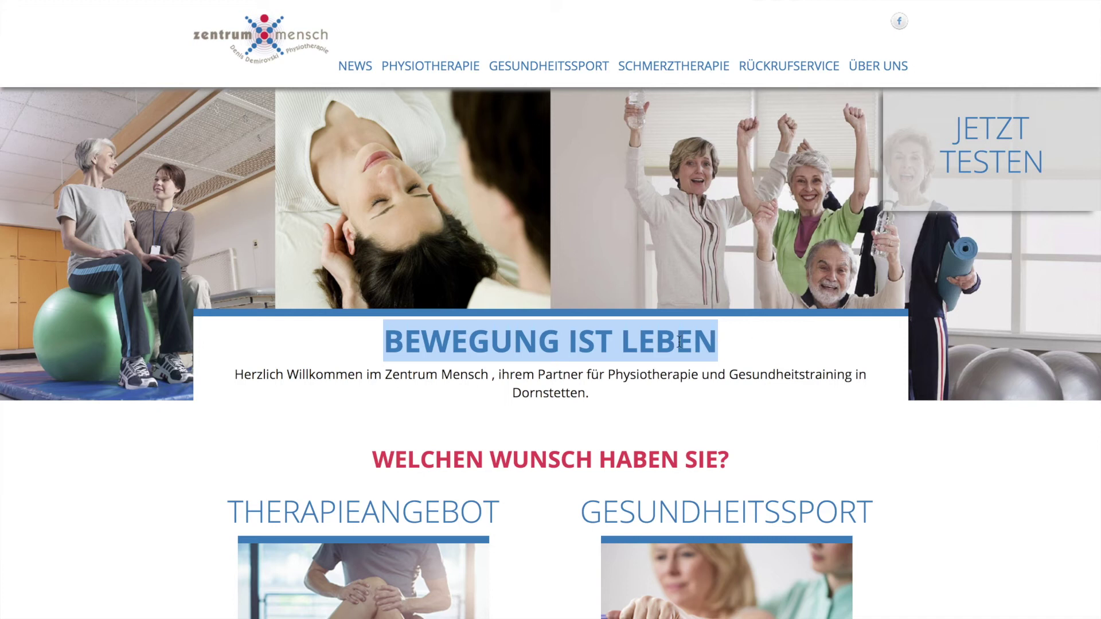
pyautogui.click(440, 346)
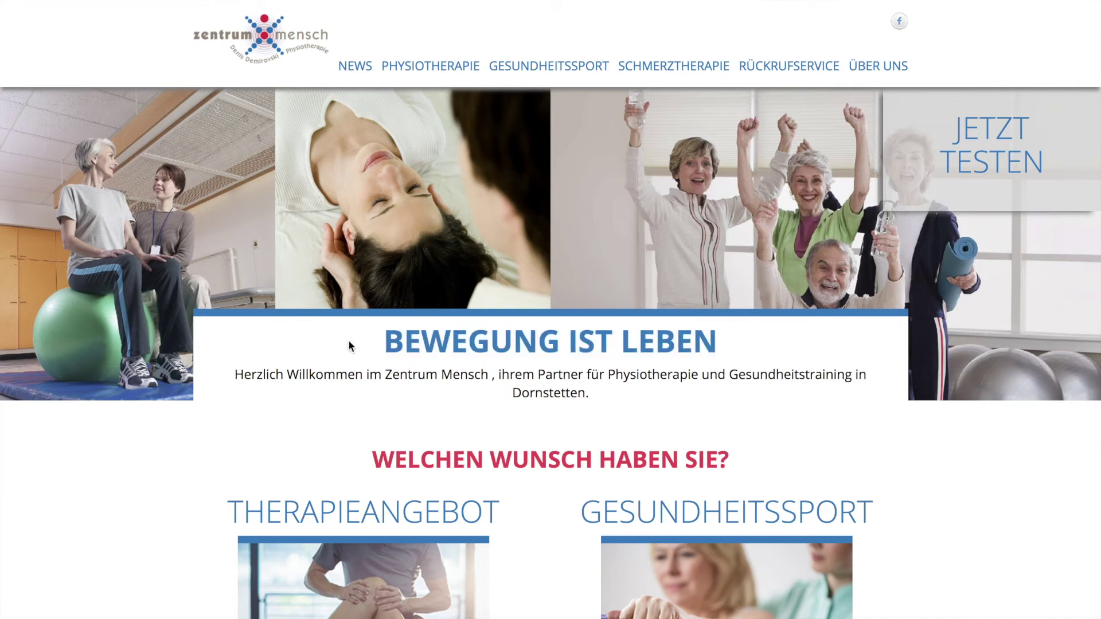
pyautogui.moveTo(385, 339); pyautogui.dragTo(728, 339)
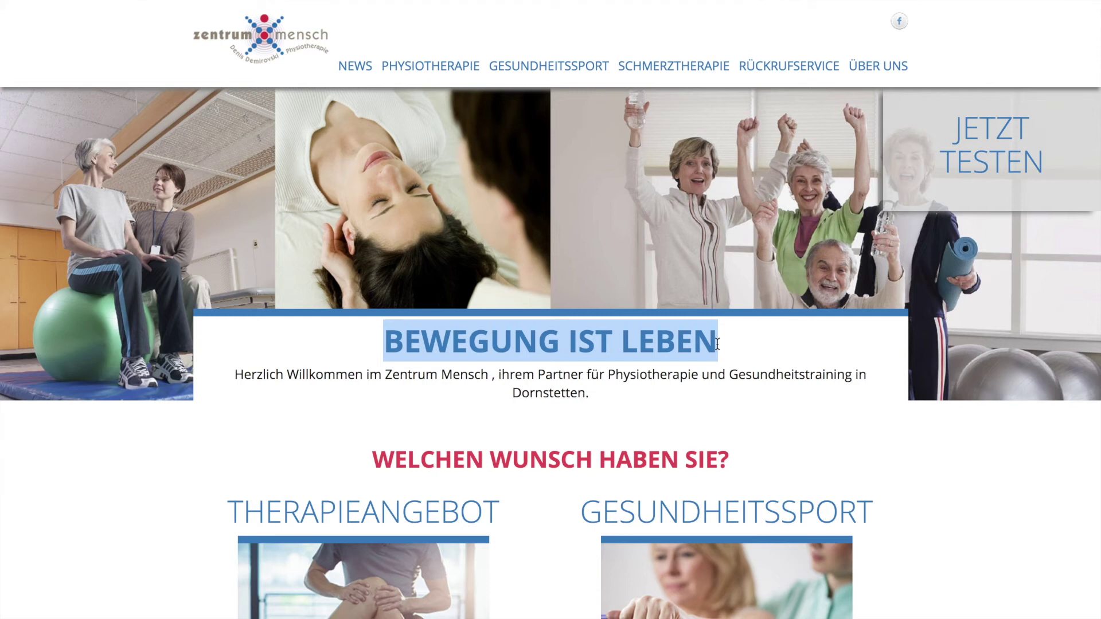
pyautogui.click(718, 348)
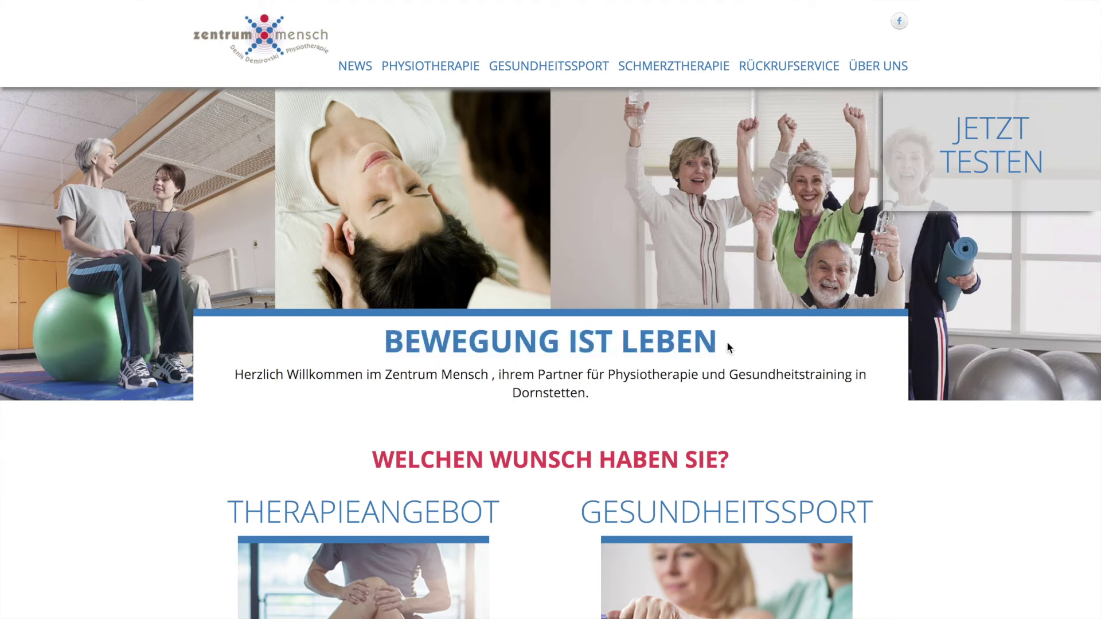
pyautogui.scroll(-15, 702, 375)
pyautogui.scroll(12, 702, 375)
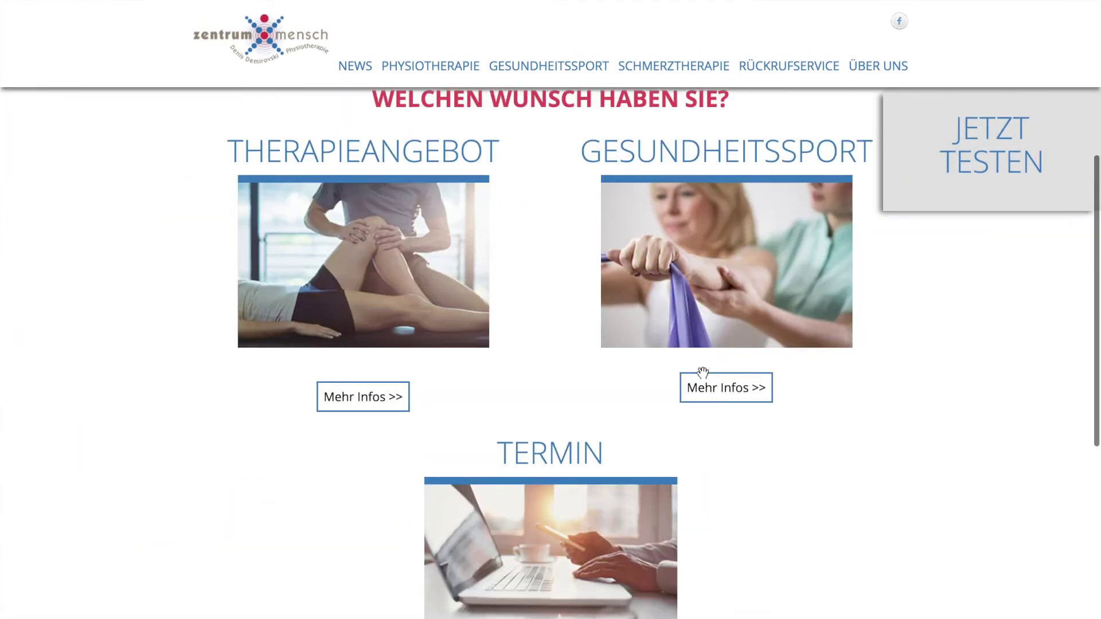